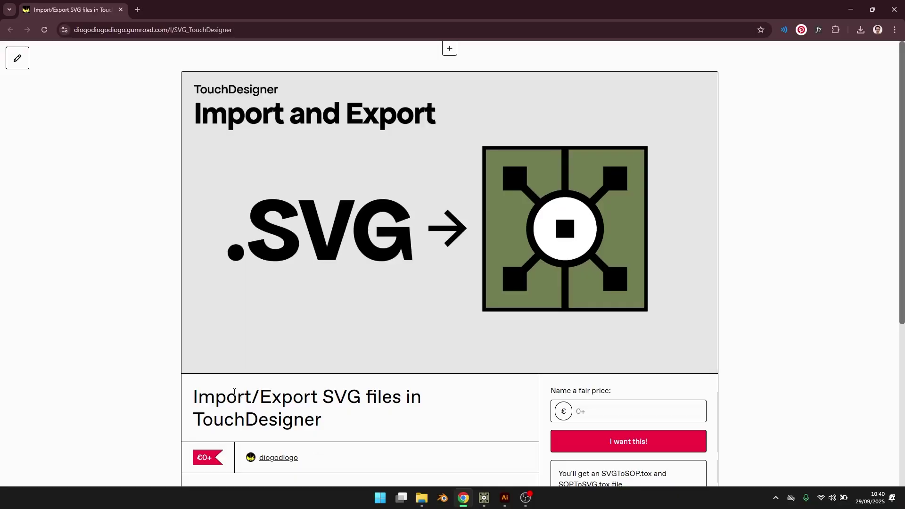
# - Review the Gumroad product page's title and description of the SVG import/export tool
pyautogui.doubleClick(338, 405)
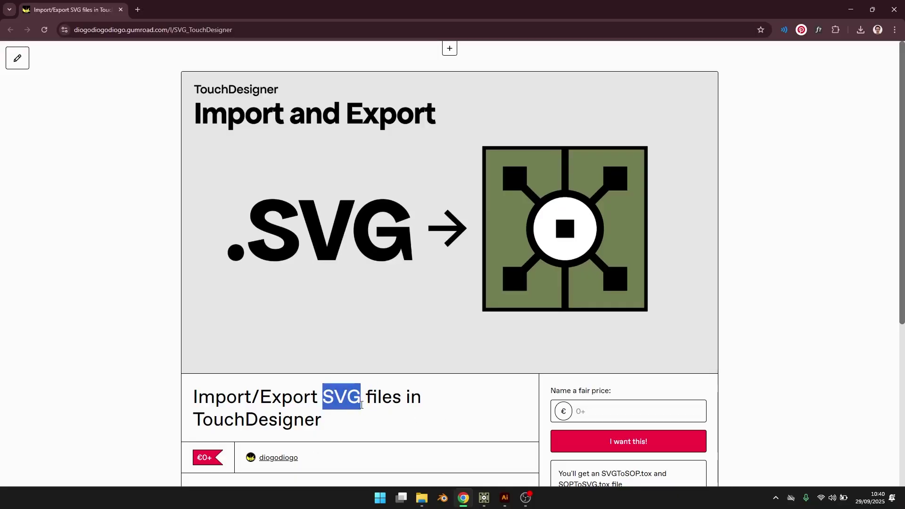
pyautogui.scroll(-4, 338, 404)
pyautogui.click(161, 211)
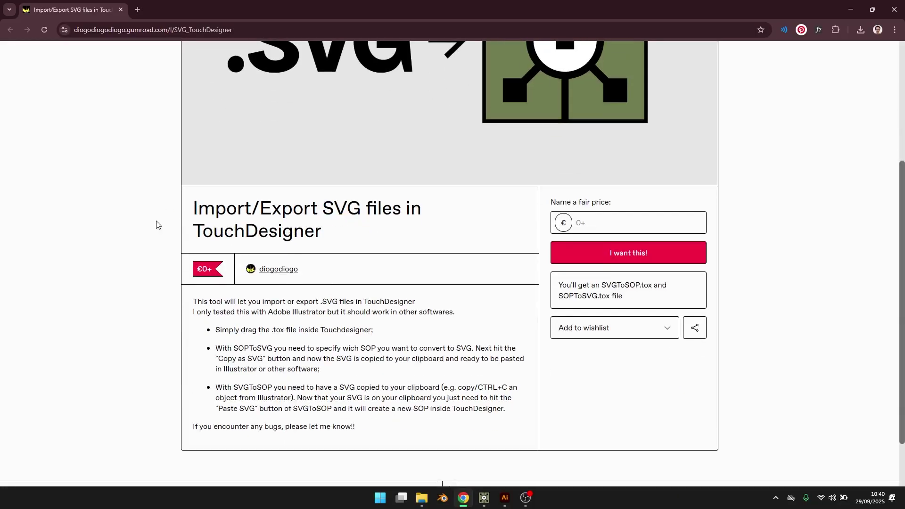
pyautogui.moveTo(206, 232); pyautogui.dragTo(260, 232)
pyautogui.click(340, 235)
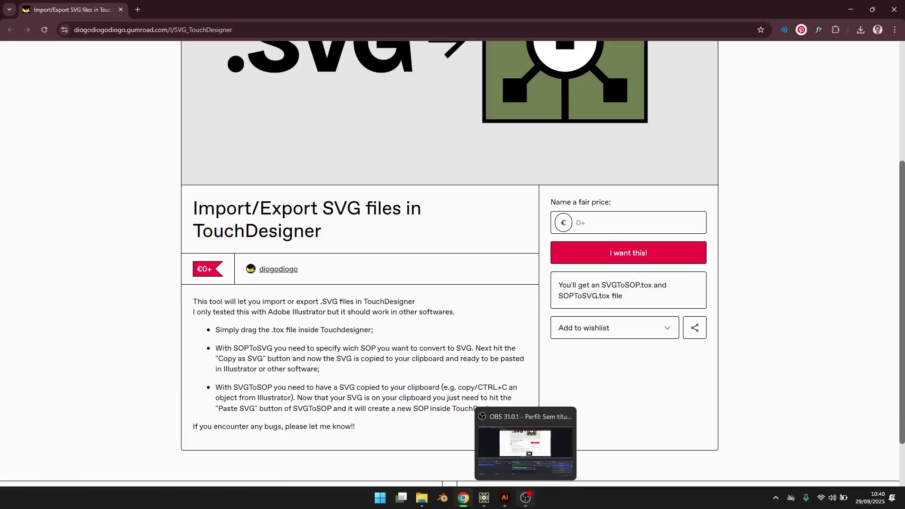
# - Switch to the empty TouchDesigner project and bring up the downloaded "SVG in TouchDesigner" folder beside the Palette
pyautogui.moveTo(483, 501)
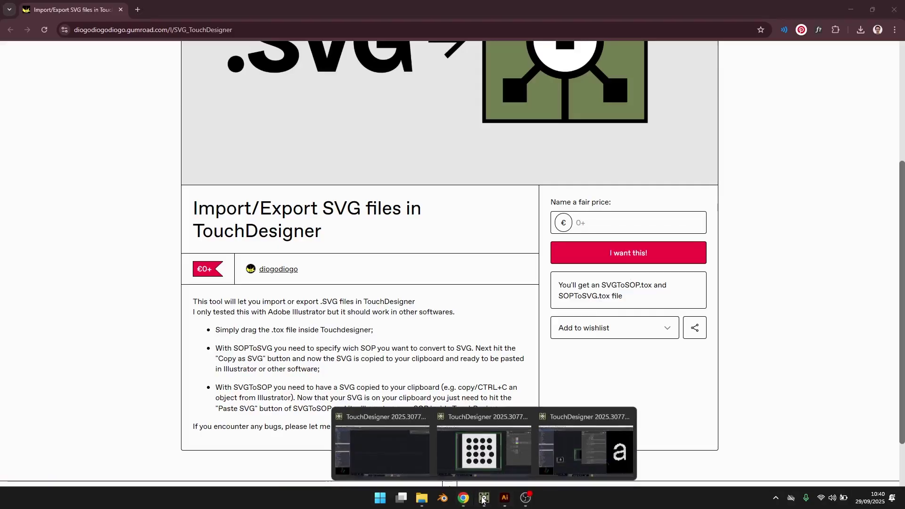
pyautogui.click(406, 448)
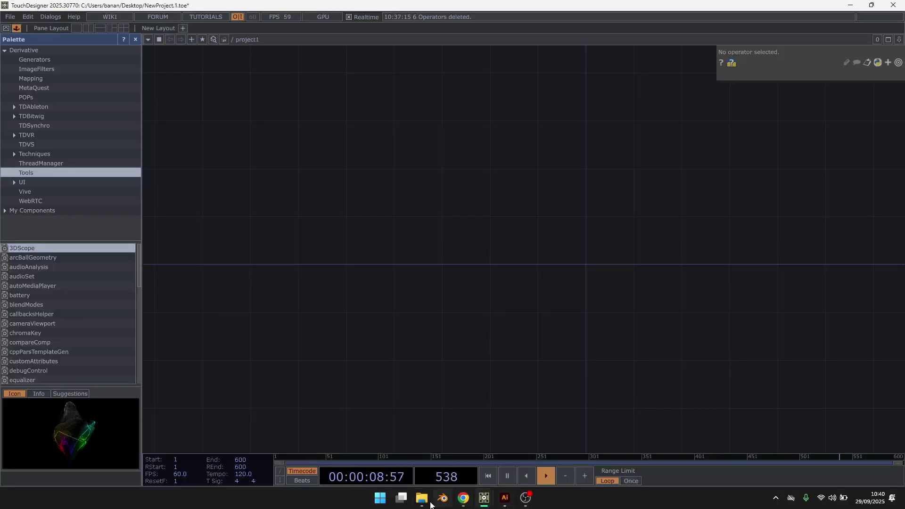
pyautogui.moveTo(423, 500)
pyautogui.click(422, 453)
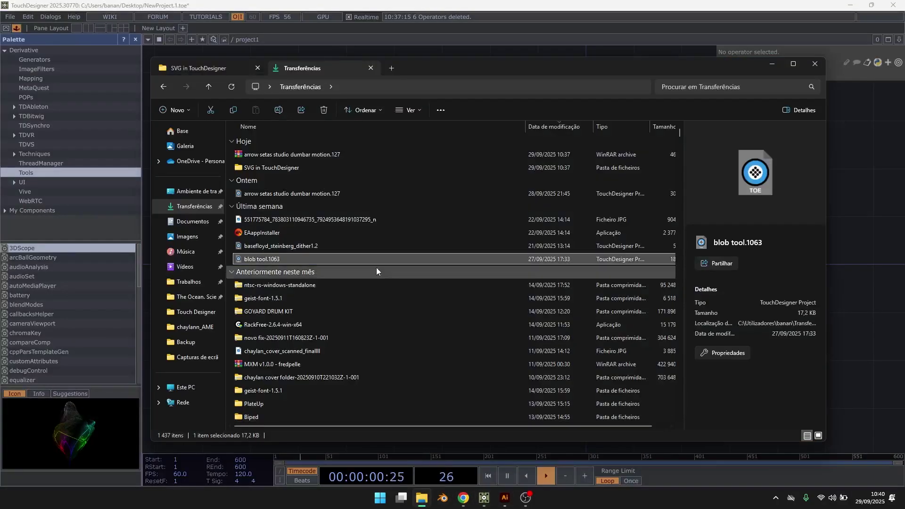
pyautogui.click(245, 70)
pyautogui.moveTo(321, 70); pyautogui.dragTo(567, 82)
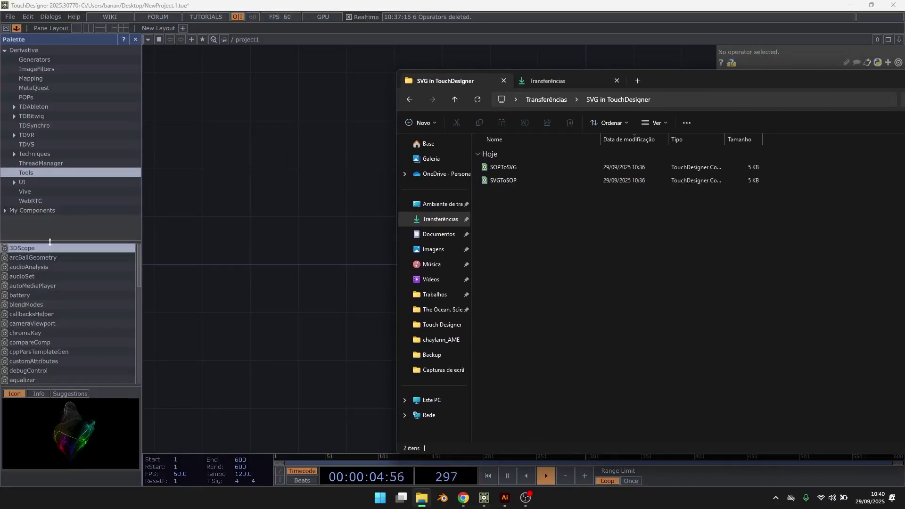
# - Browse to the My Components folder on disk, move the SOPToSVG and SVGToSOP files into it, and close the file windows
pyautogui.moveTo(55, 243); pyautogui.dragTo(53, 262)
pyautogui.rightClick(66, 236)
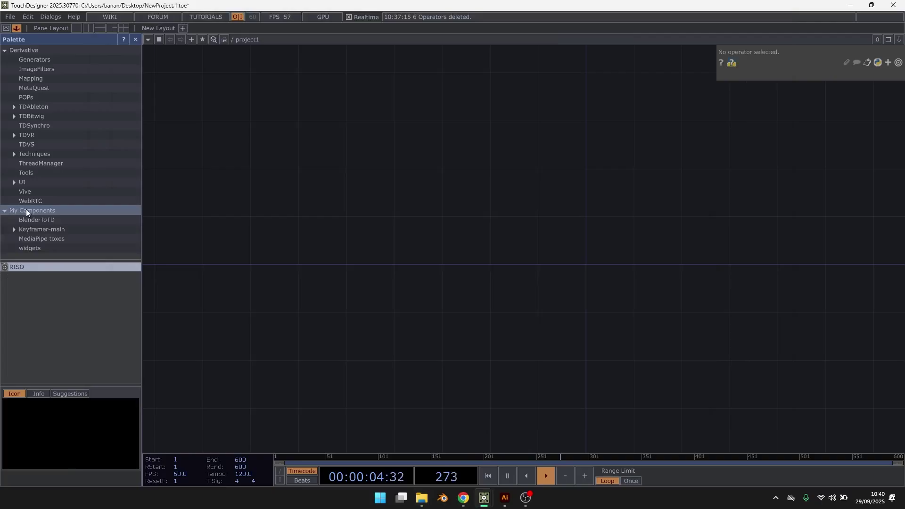
pyautogui.rightClick(46, 210)
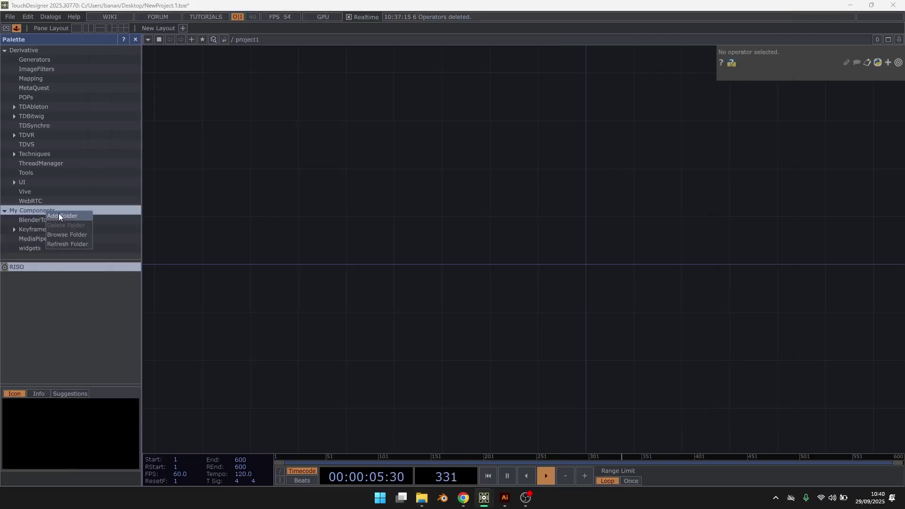
pyautogui.click(72, 233)
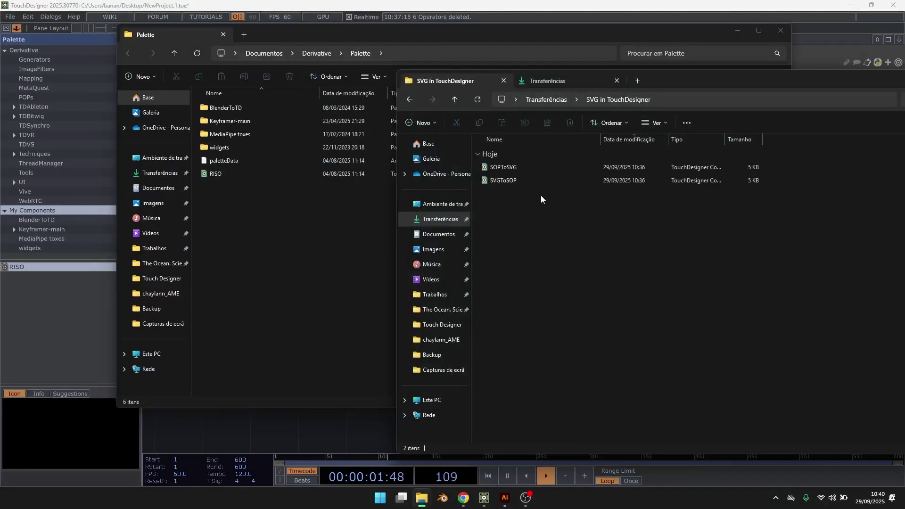
pyautogui.moveTo(541, 196); pyautogui.dragTo(336, 209)
pyautogui.moveTo(846, 78); pyautogui.dragTo(601, 117)
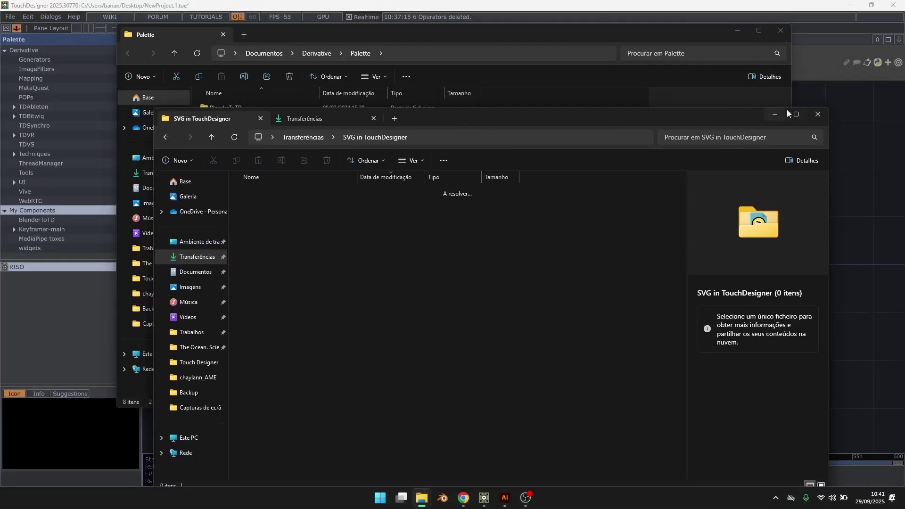
pyautogui.click(817, 113)
pyautogui.click(780, 31)
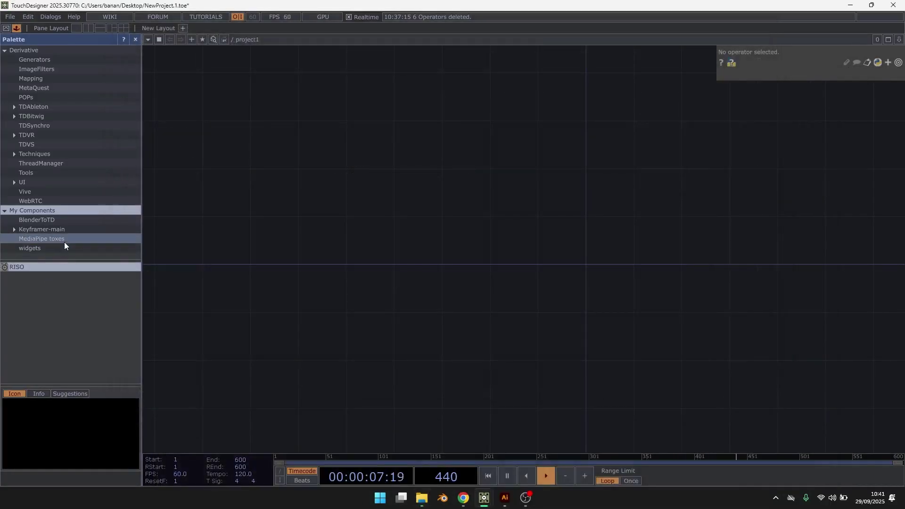
# - Refresh the My Components folder and place the SOPToSVG and SVGToSOP components in the network
pyautogui.rightClick(75, 260)
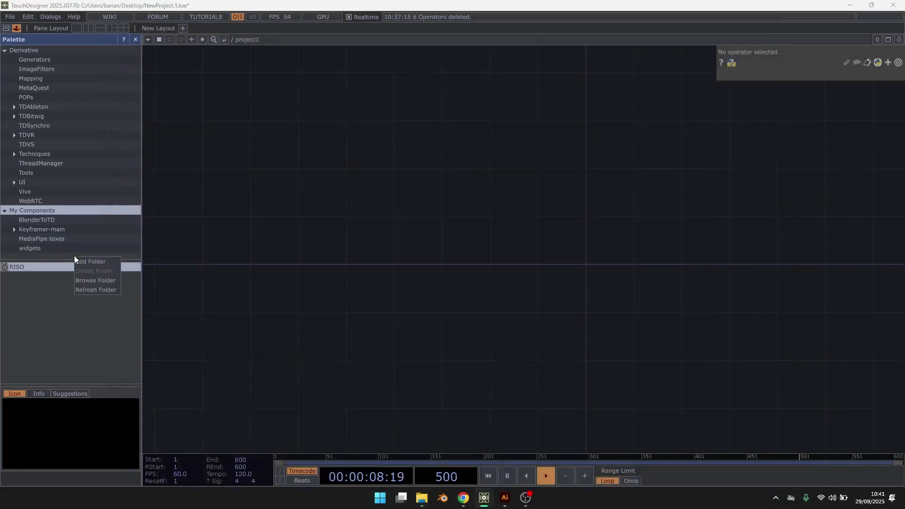
pyautogui.click(103, 287)
pyautogui.click(40, 287)
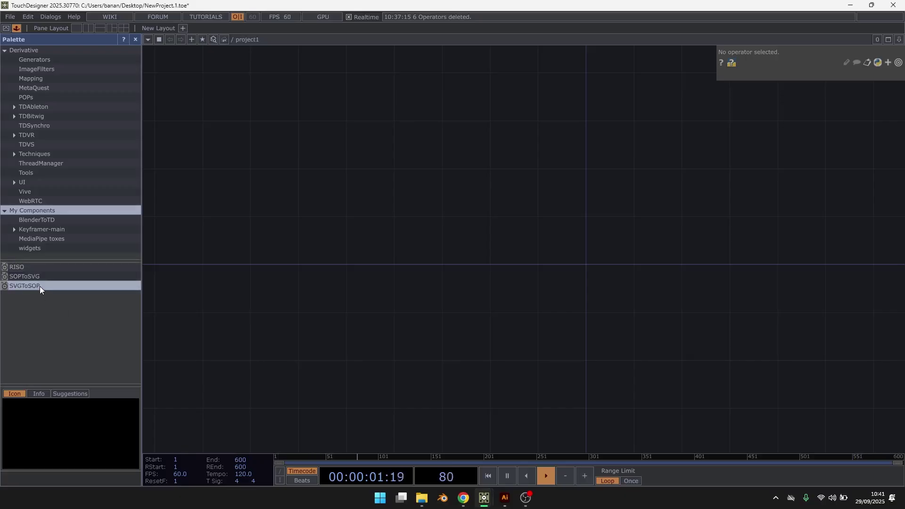
pyautogui.click(39, 279)
pyautogui.moveTo(34, 280); pyautogui.dragTo(495, 205)
pyautogui.moveTo(96, 285); pyautogui.dragTo(597, 279)
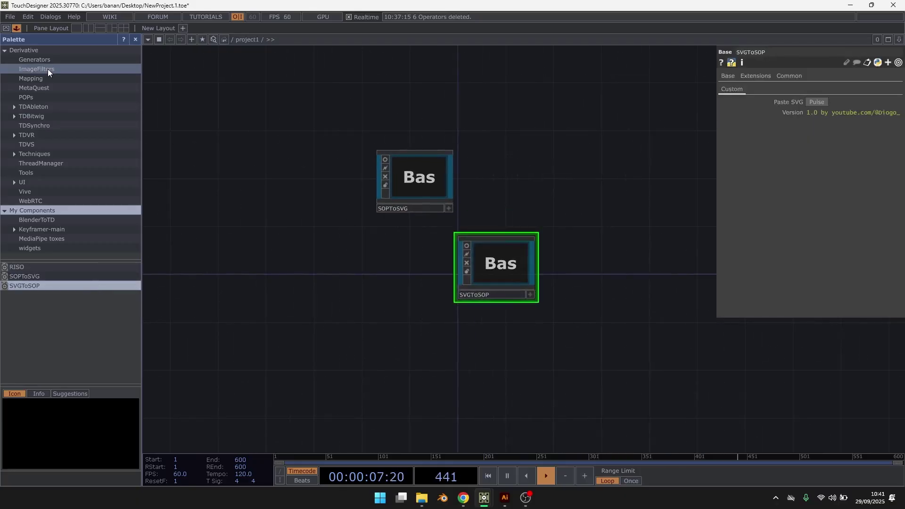
# - Hide the Palette and align the SOPToSVG component directly above SVGToSOP
pyautogui.click(16, 28)
pyautogui.moveTo(319, 184); pyautogui.dragTo(397, 184)
pyautogui.scroll(3, 315, 242)
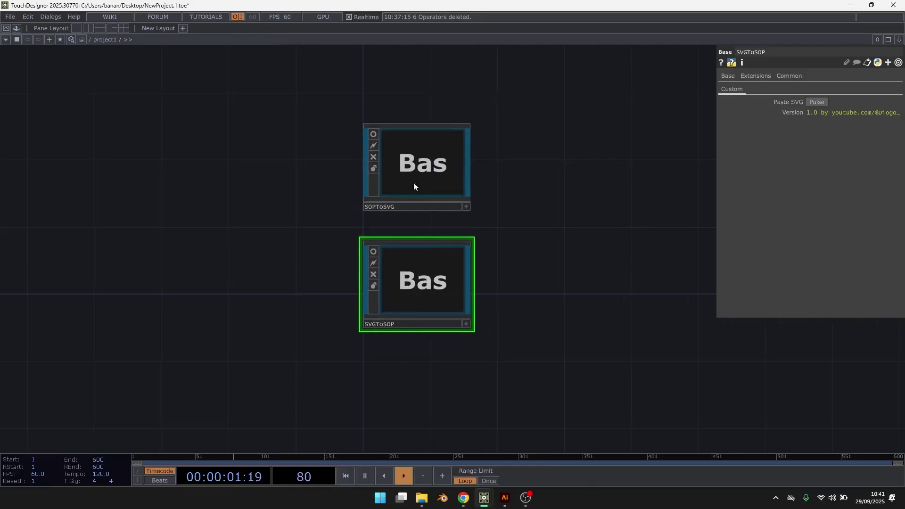
# - Add a Pattern CHOP in the empty network area beside the SOPToSVG component
pyautogui.moveTo(342, 189); pyautogui.dragTo(387, 202)
pyautogui.moveTo(309, 201); pyautogui.dragTo(476, 213)
pyautogui.doubleClick(303, 182)
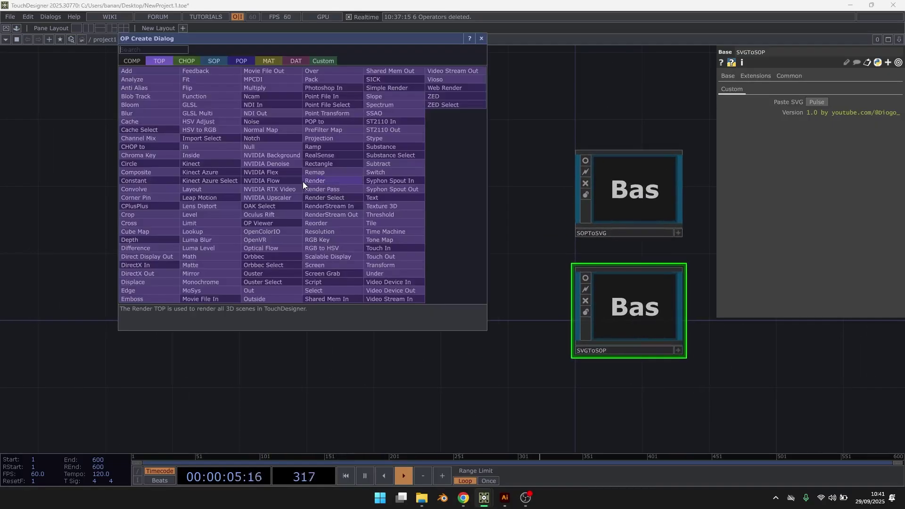
pyautogui.write('patt')
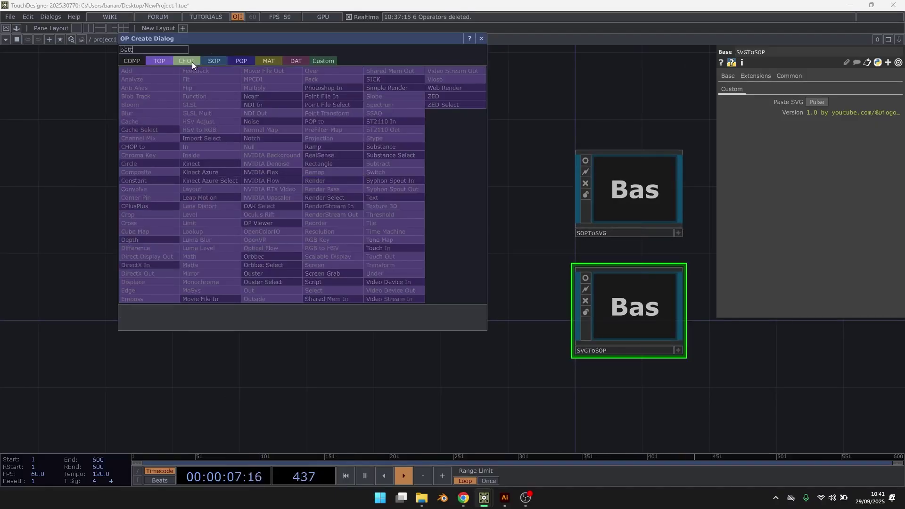
pyautogui.click(191, 61)
pyautogui.press('Return')
pyautogui.click(187, 208)
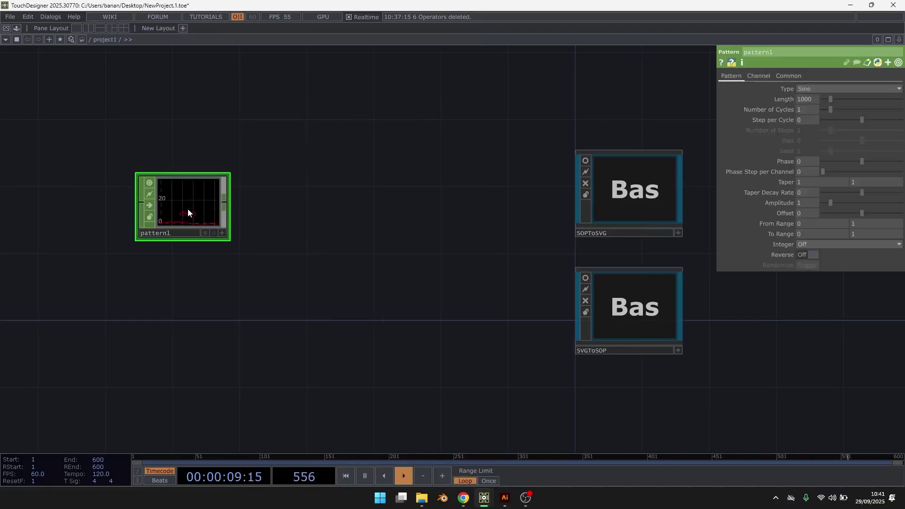
# - Set the Pattern CHOP's channel names to tx ty
pyautogui.click(758, 75)
pyautogui.click(821, 89)
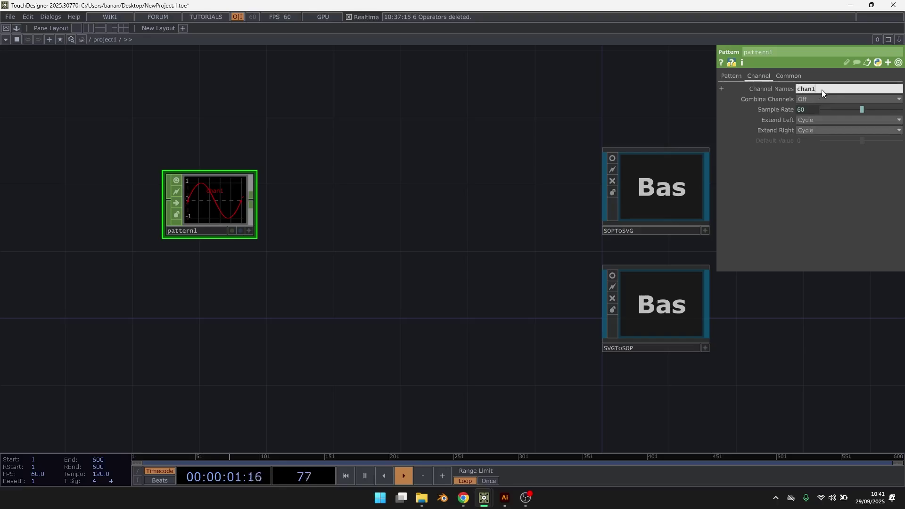
pyautogui.hotkey('ctrl', 'a')
pyautogui.write('tx ty')
pyautogui.press('Return')
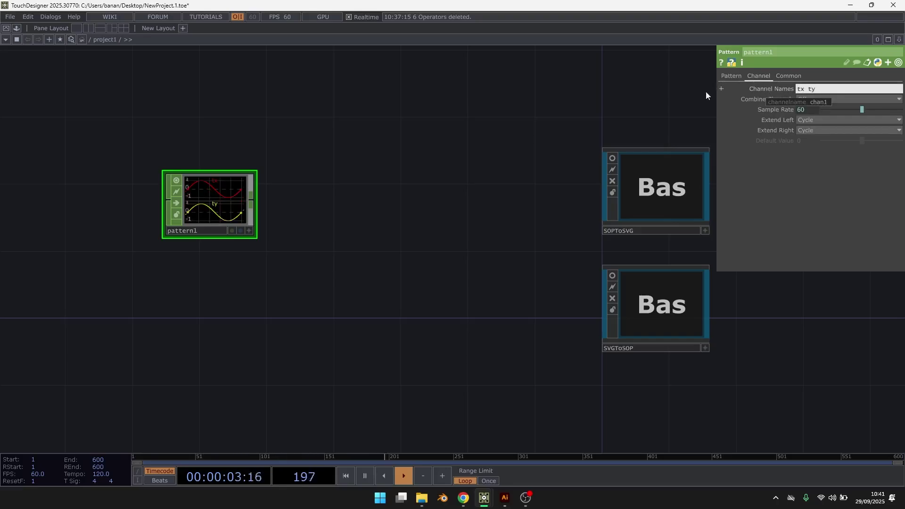
# - Set the Pattern CHOP's type to Random and its length to 20
pyautogui.click(732, 75)
pyautogui.click(810, 89)
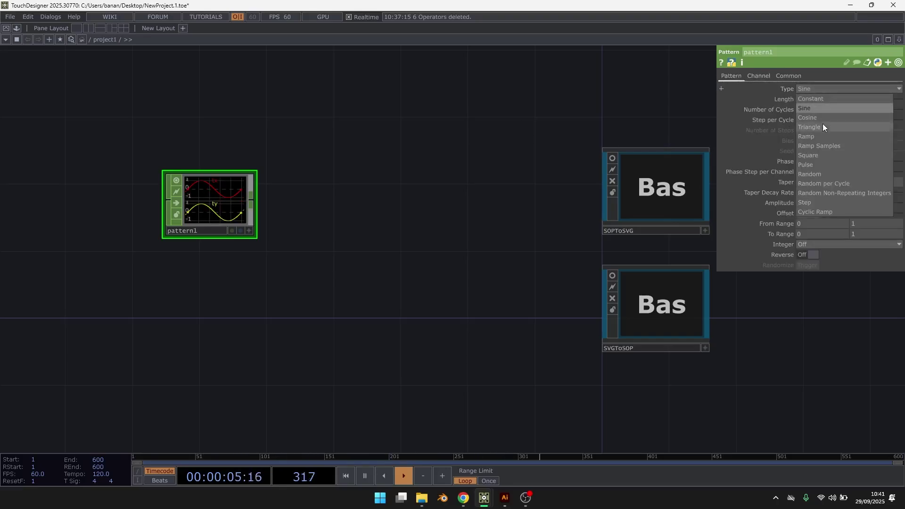
pyautogui.click(821, 174)
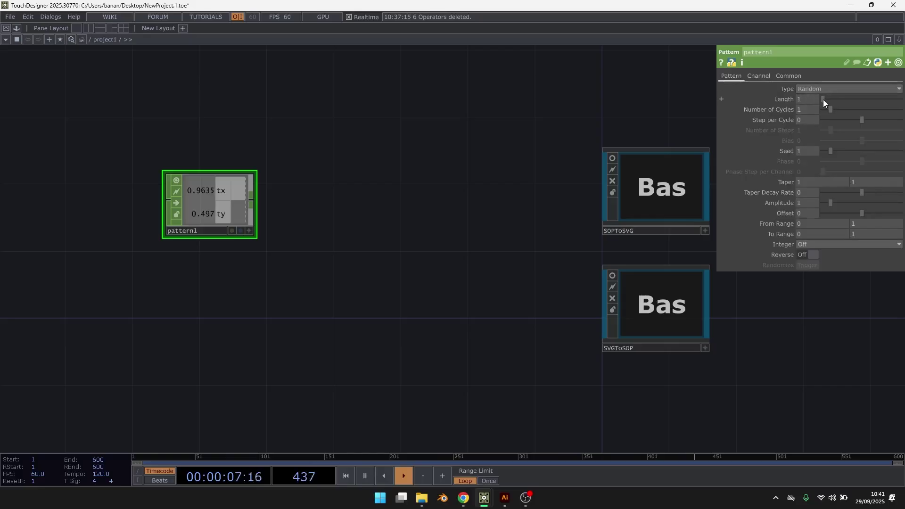
pyautogui.moveTo(823, 100); pyautogui.dragTo(824, 100)
pyautogui.write('20')
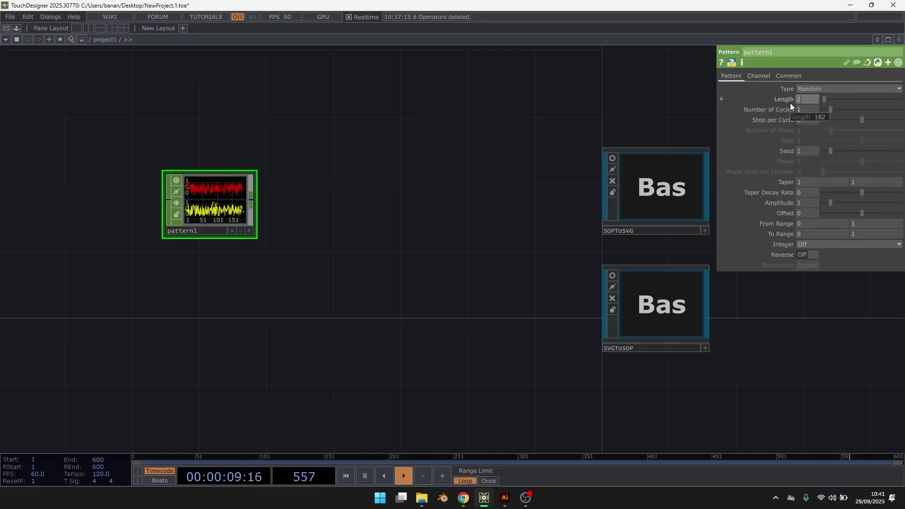
pyautogui.press('Return')
# - Add a CHOP to SOP that converts the Pattern CHOP's output into geometry
pyautogui.rightClick(257, 199)
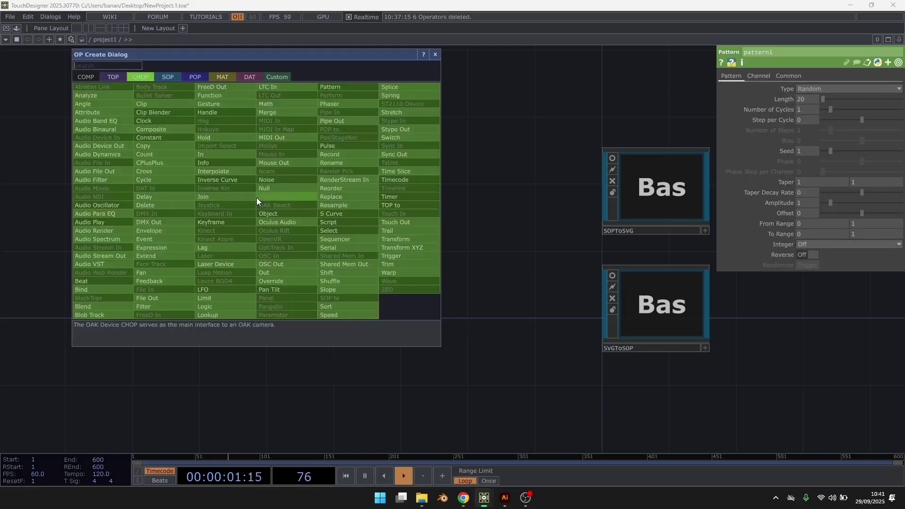
pyautogui.click(168, 76)
pyautogui.click(111, 86)
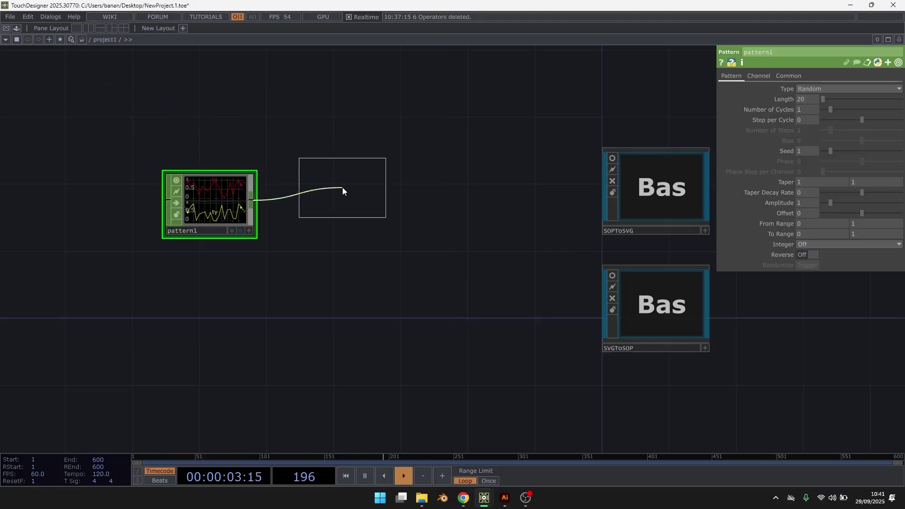
pyautogui.click(336, 203)
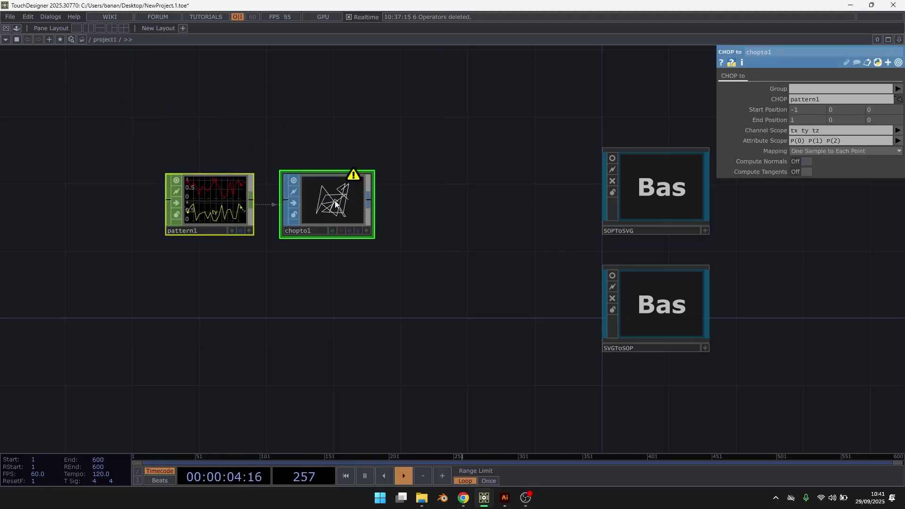
# - Append a Null SOP to chopto1 and assign it as the source SOP of the SOPToSVG component
pyautogui.rightClick(368, 201)
pyautogui.write('nul')
pyautogui.click(318, 133)
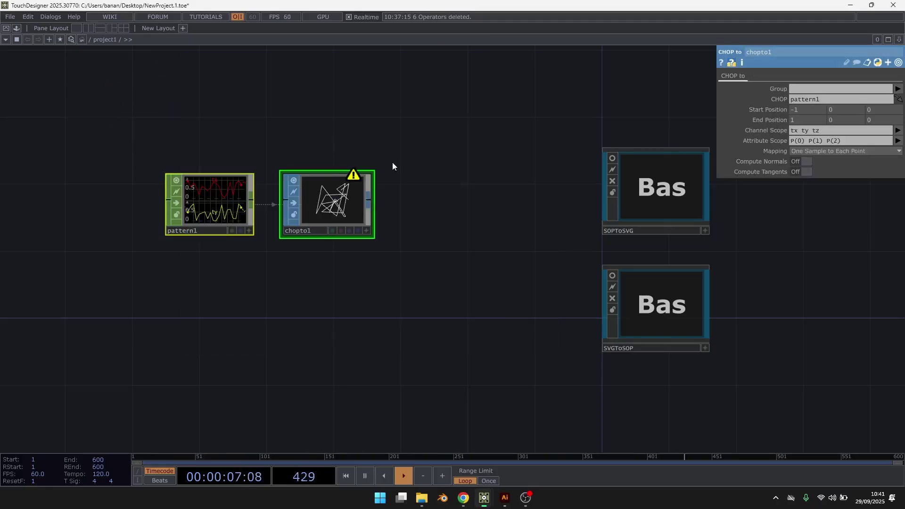
pyautogui.click(479, 200)
pyautogui.moveTo(495, 158); pyautogui.dragTo(410, 159)
pyautogui.click(596, 207)
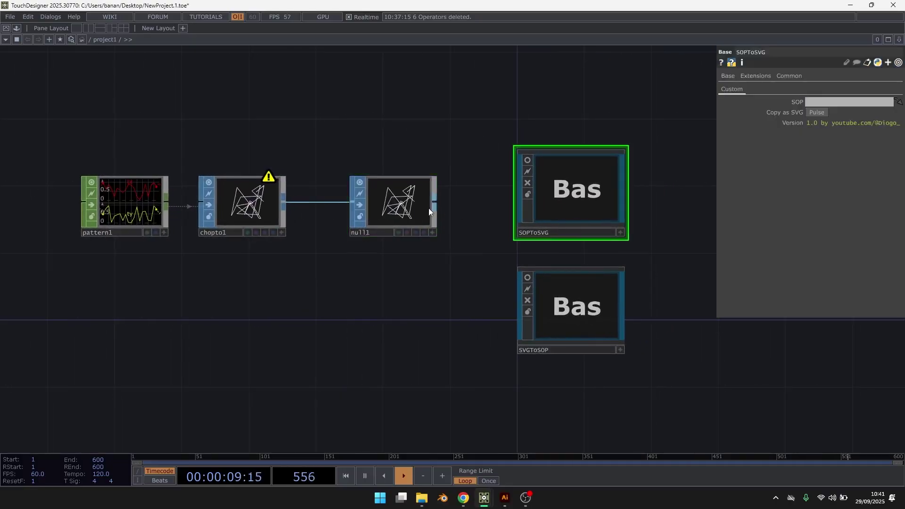
pyautogui.moveTo(428, 208); pyautogui.dragTo(813, 103)
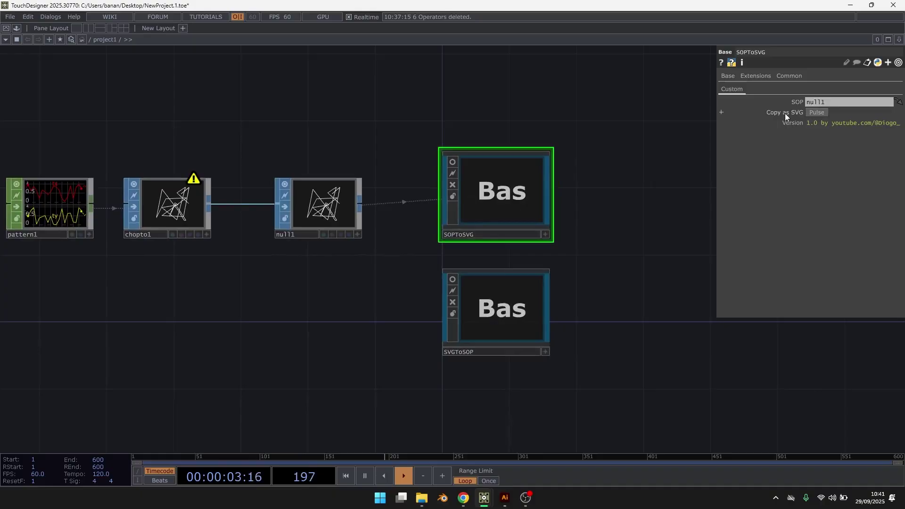
# - Switch to Illustrator, paste the copied SVG path, and move it off the artboard to the right
pyautogui.click(505, 497)
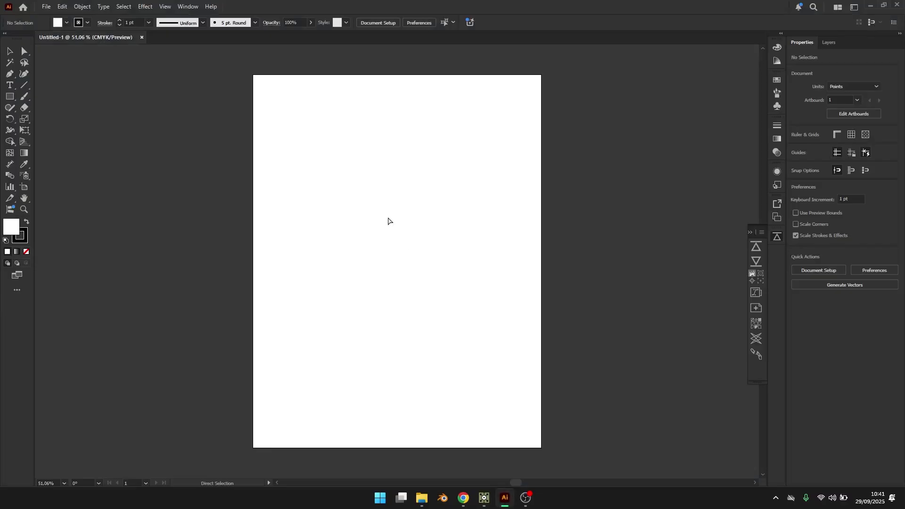
pyautogui.hotkey('ctrl', 'v')
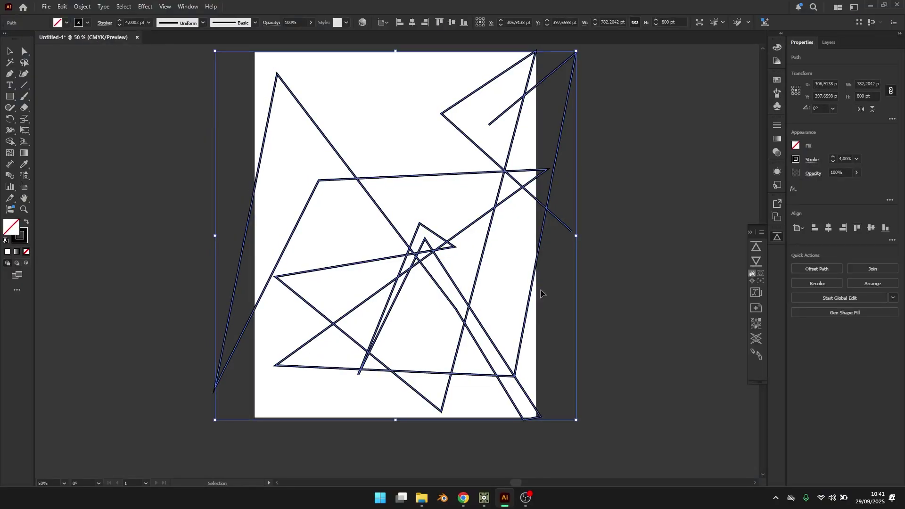
pyautogui.keyDown('alt'); pyautogui.scroll(-2, 347, 243); pyautogui.keyUp('alt')
pyautogui.moveTo(395, 266); pyautogui.dragTo(309, 260, button='middle')
pyautogui.keyDown('alt'); pyautogui.scroll(1, 306, 262); pyautogui.keyUp('alt')
pyautogui.moveTo(354, 247); pyautogui.dragTo(593, 271)
pyautogui.moveTo(537, 236); pyautogui.dragTo(626, 240, button='middle')
pyautogui.click(531, 213)
pyautogui.moveTo(339, 242); pyautogui.dragTo(313, 234, button='middle')
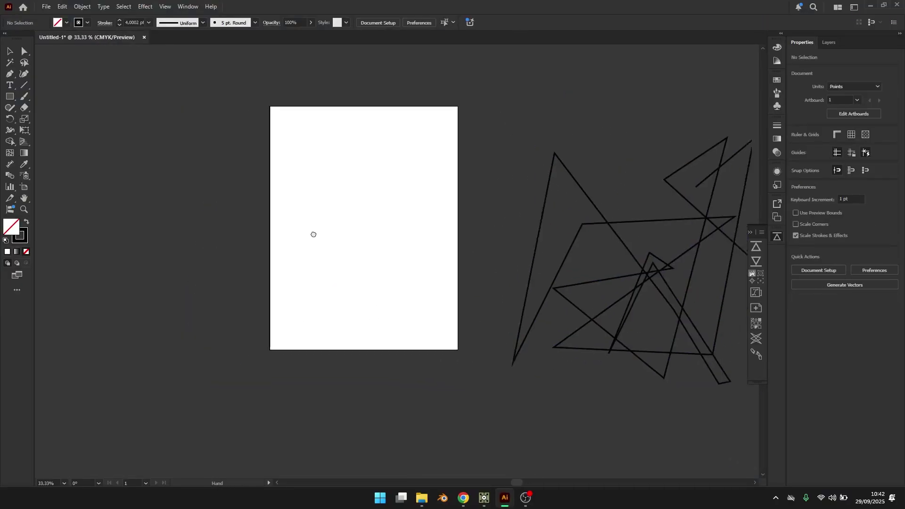
# - Switch to TouchDesigner and move the Pattern and CHOP to SOP operators away from null1 to make room between them
pyautogui.click(464, 498)
pyautogui.moveTo(475, 485)
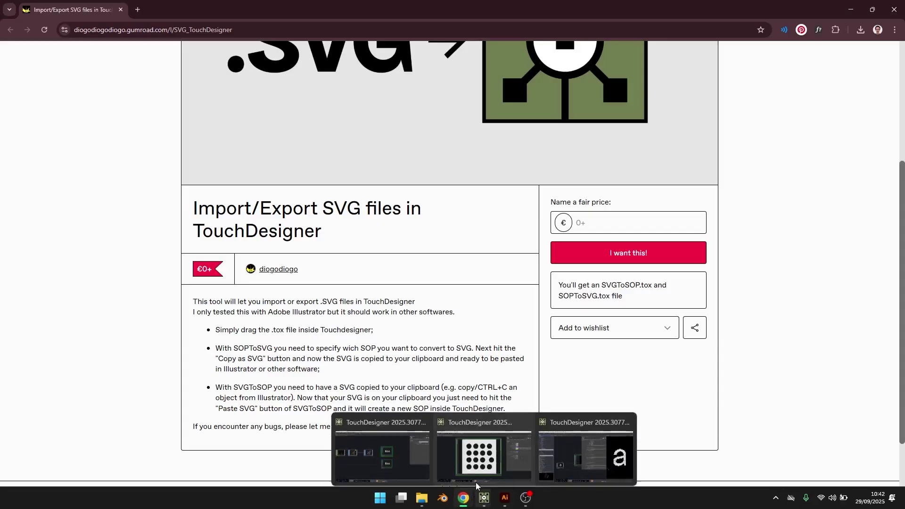
pyautogui.click(386, 455)
pyautogui.moveTo(400, 278); pyautogui.dragTo(646, 293)
pyautogui.moveTo(332, 292); pyautogui.dragTo(429, 229, button='right')
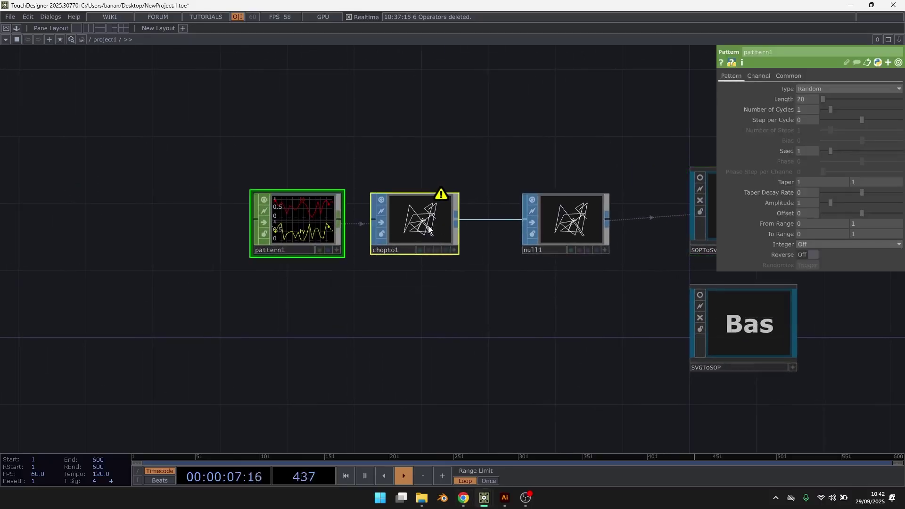
pyautogui.moveTo(428, 230); pyautogui.dragTo(229, 230)
# - Insert a Polyspline SOP between chopto1 and null1
pyautogui.rightClick(334, 220)
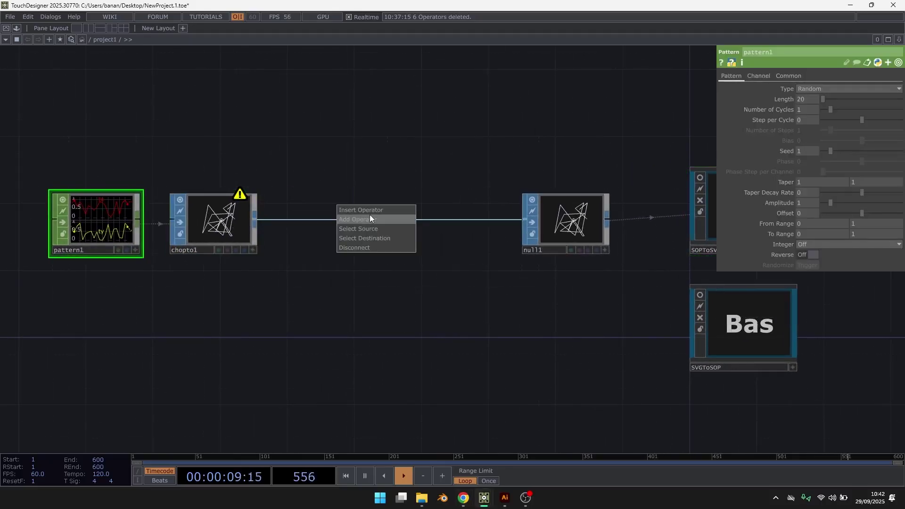
pyautogui.click(366, 211)
pyautogui.write('pol')
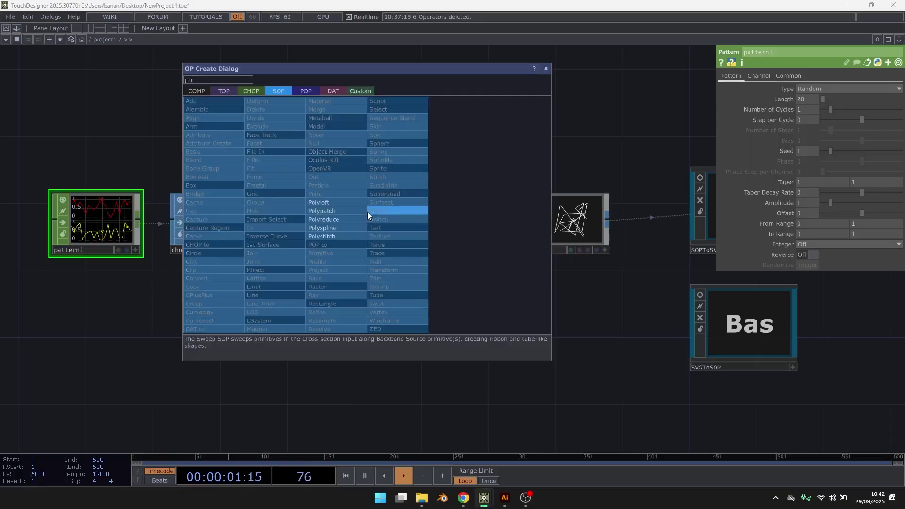
pyautogui.click(333, 227)
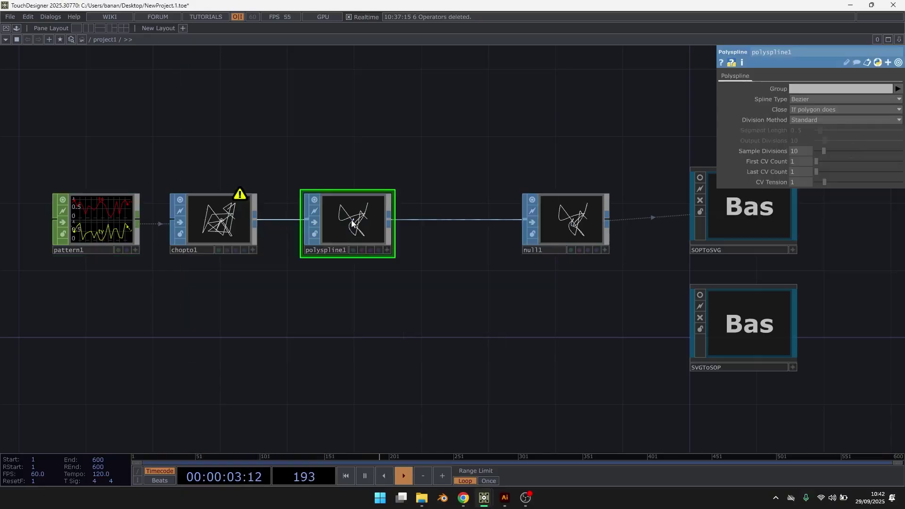
# - Set the Polyspline SOP's spline type to BSpline and its sample divisions to 49
pyautogui.scroll(3, 302, 228)
pyautogui.click(841, 98)
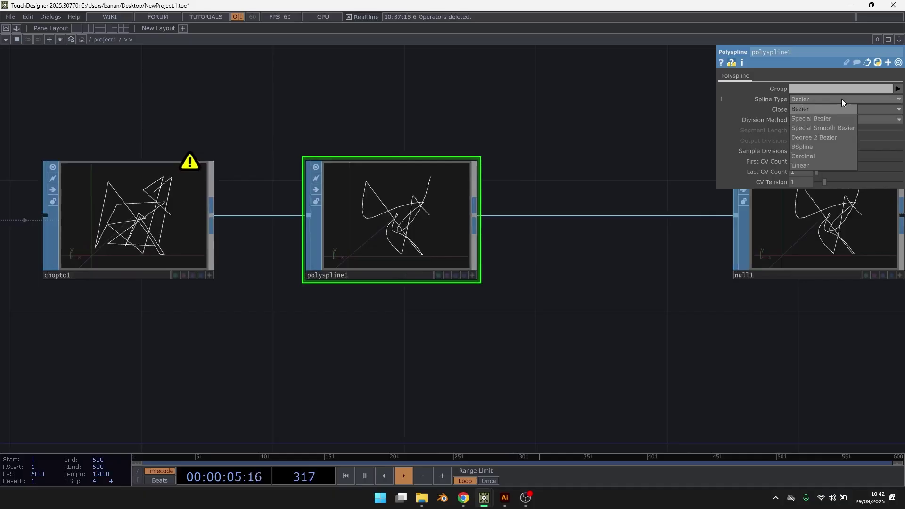
pyautogui.click(833, 107)
pyautogui.click(831, 103)
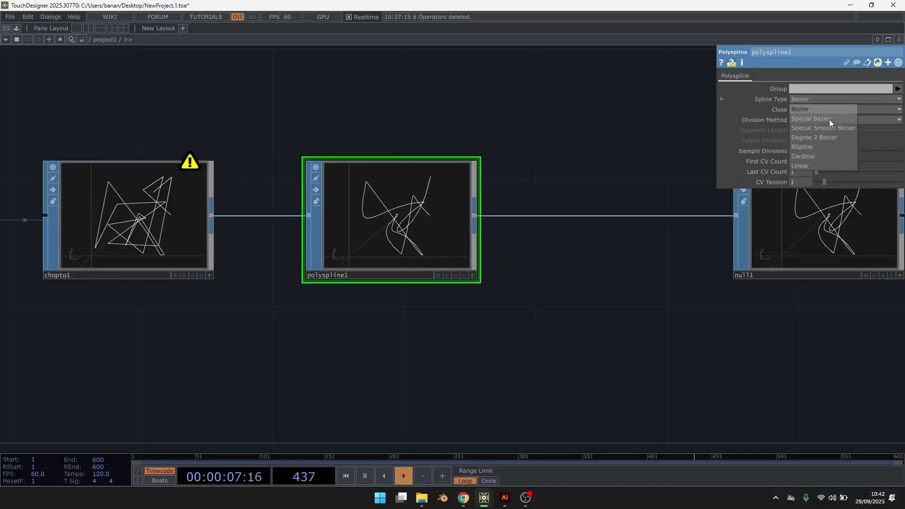
pyautogui.click(829, 120)
pyautogui.click(827, 100)
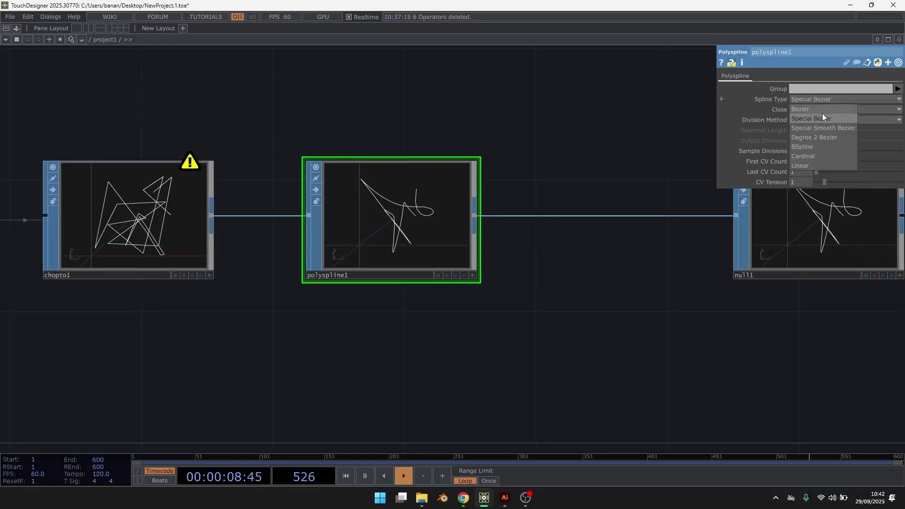
pyautogui.click(829, 147)
pyautogui.scroll(5, 425, 210)
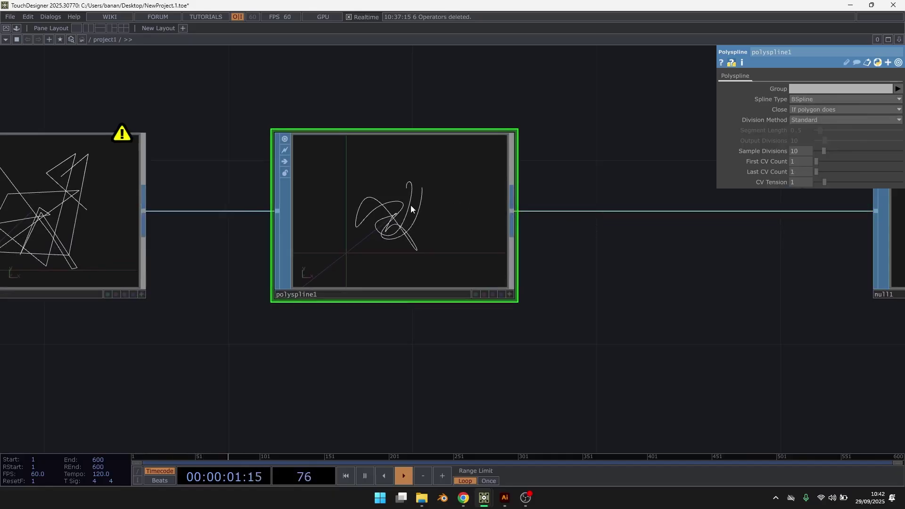
pyautogui.scroll(5, 410, 322)
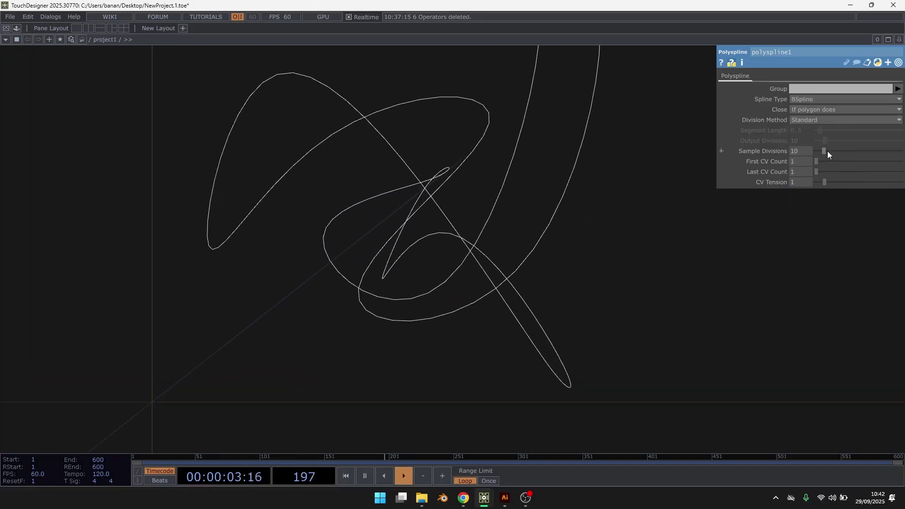
pyautogui.moveTo(826, 150); pyautogui.dragTo(858, 152)
# - Copy the smoothed null1 geometry as SVG using the SOPToSVG component
pyautogui.scroll(-8, 405, 226)
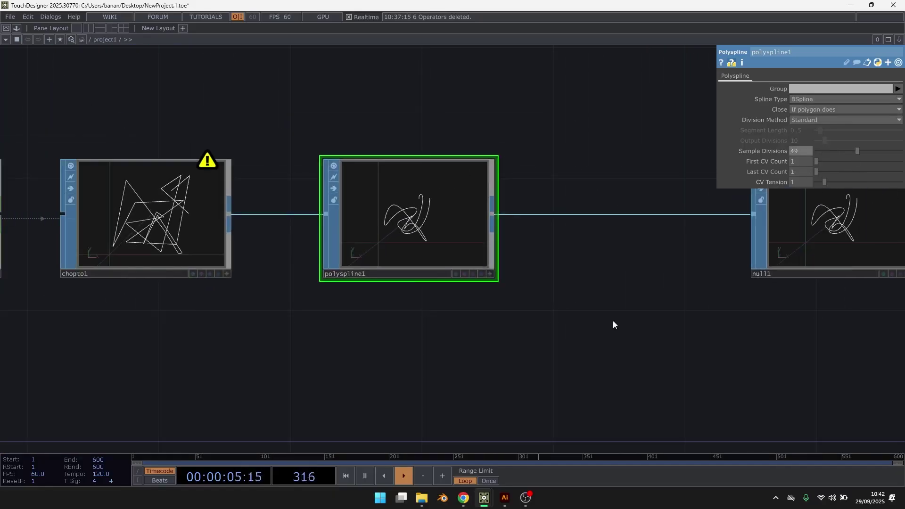
pyautogui.moveTo(613, 321); pyautogui.dragTo(258, 347)
pyautogui.click(618, 212)
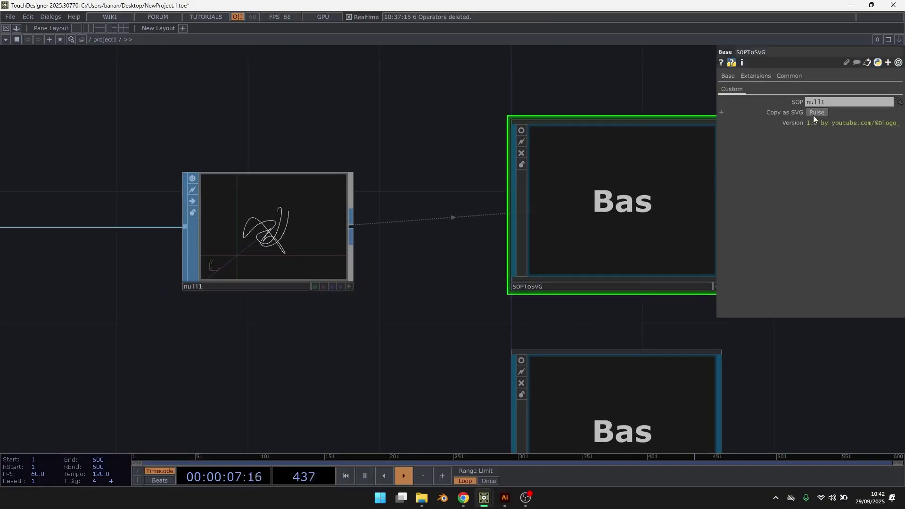
# - Switch to Illustrator, paste the copied curve, and place it to the left of the artboard
pyautogui.click(507, 499)
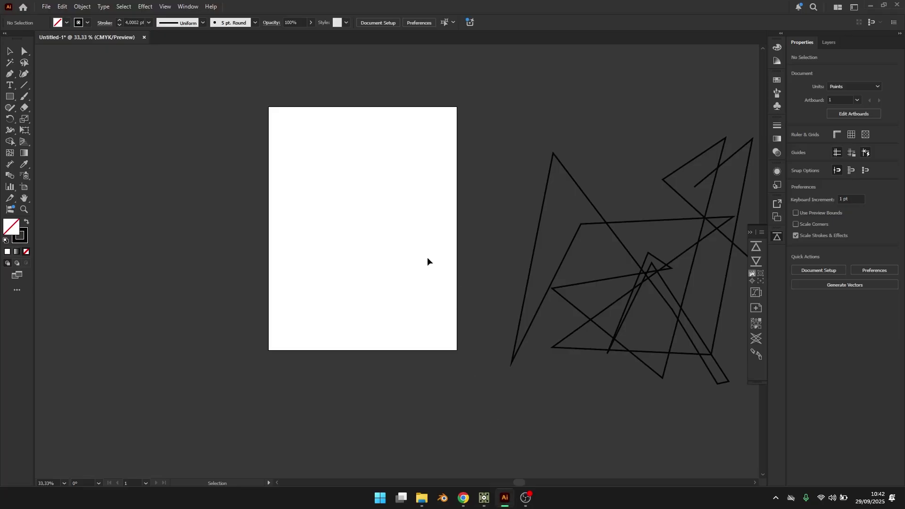
pyautogui.hotkey('ctrl', 'v')
pyautogui.moveTo(513, 260); pyautogui.dragTo(495, 249)
pyautogui.press('v')
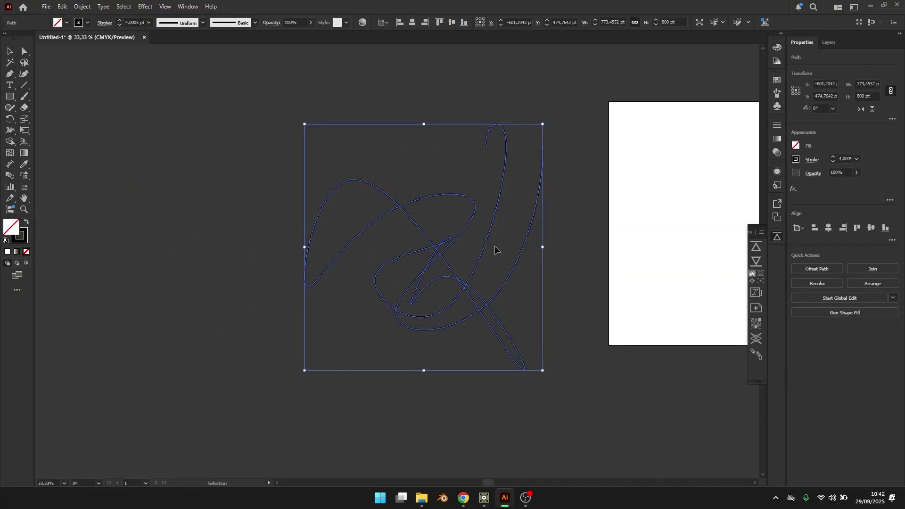
# - Examine the density of anchor points along the pasted curve using the Direct Selection tool
pyautogui.keyDown('alt'); pyautogui.scroll(1, 495, 248); pyautogui.keyUp('alt')
pyautogui.click(24, 52)
pyautogui.keyDown('alt'); pyautogui.scroll(1, 439, 170); pyautogui.keyUp('alt')
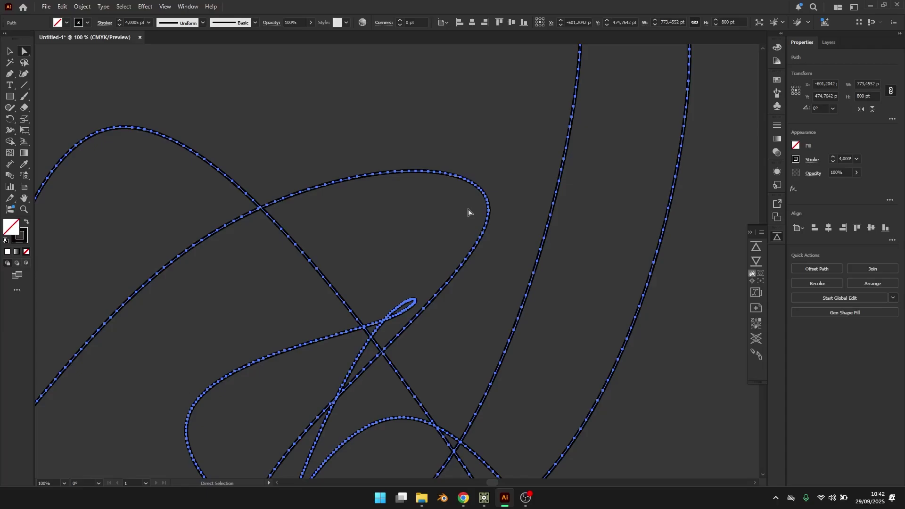
pyautogui.keyDown('alt'); pyautogui.scroll(-1, 486, 193); pyautogui.keyUp('alt')
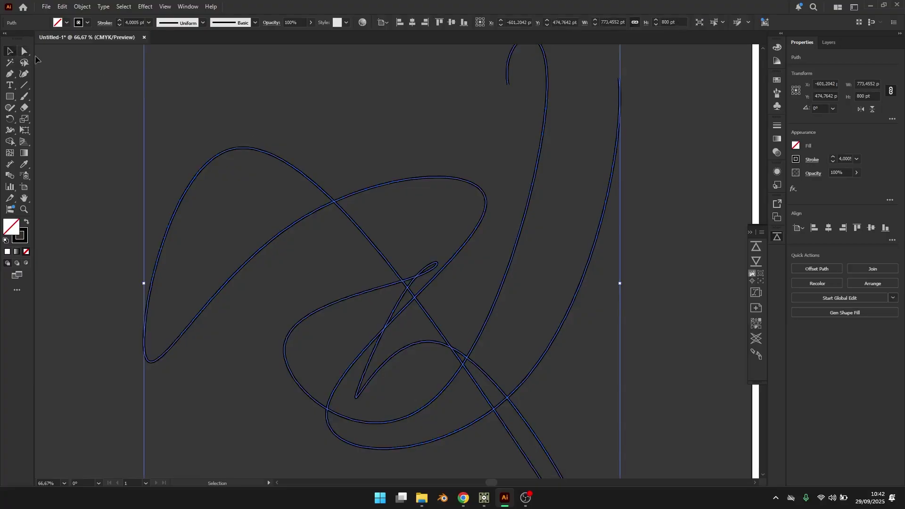
pyautogui.keyDown('alt'); pyautogui.scroll(2, 479, 214); pyautogui.keyUp('alt')
pyautogui.keyDown('alt'); pyautogui.scroll(-2, 499, 194); pyautogui.keyUp('alt')
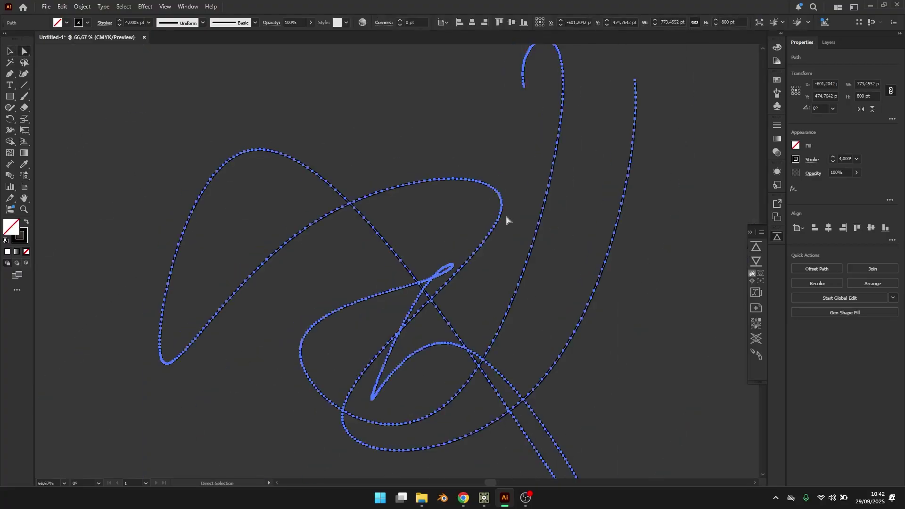
pyautogui.keyDown('alt'); pyautogui.scroll(-1, 485, 171); pyautogui.keyUp('alt')
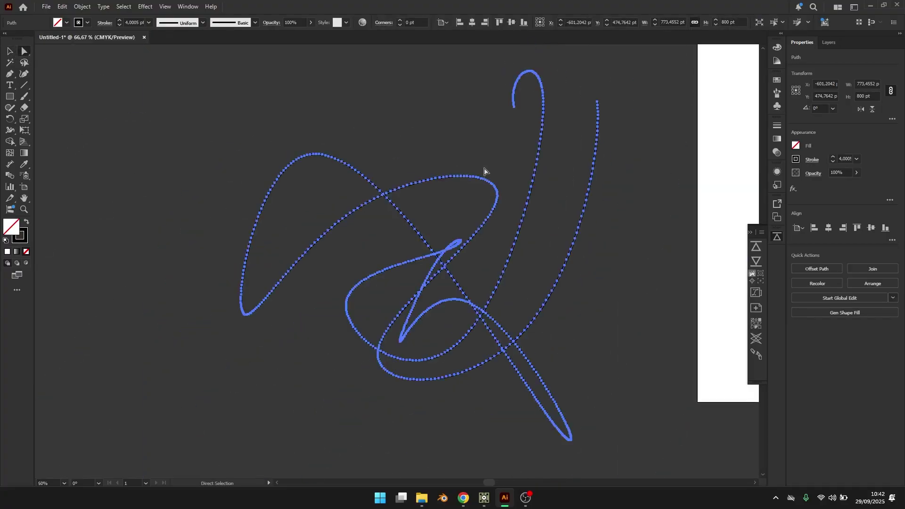
# - Simplify the pasted curve to about 49 anchor points
pyautogui.click(63, 7)
pyautogui.click(82, 6)
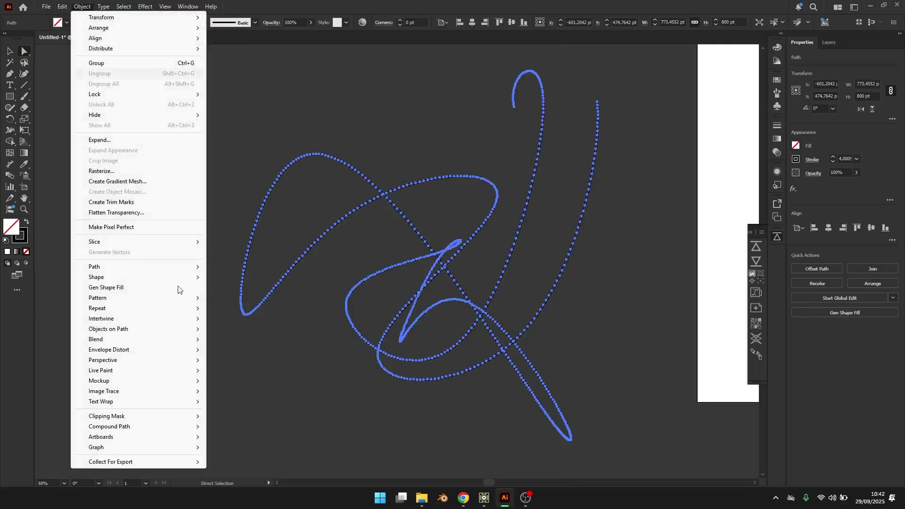
pyautogui.moveTo(170, 271)
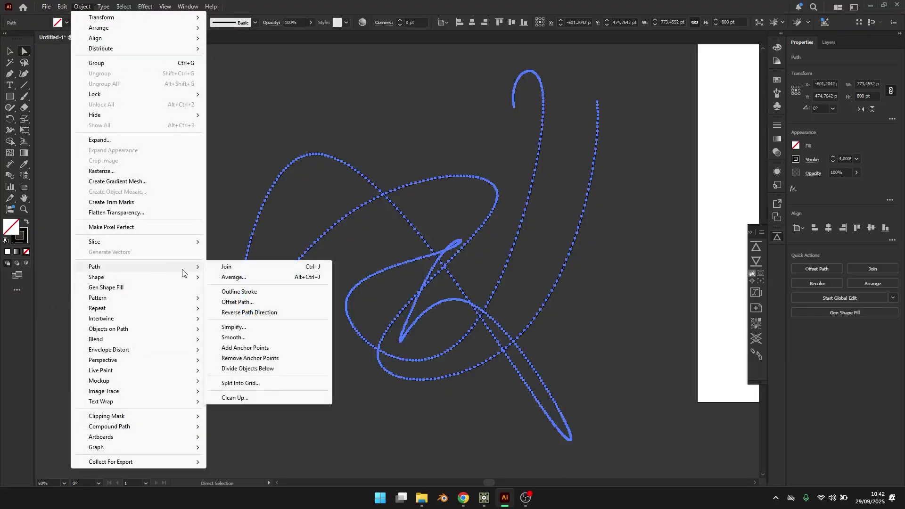
pyautogui.click(234, 327)
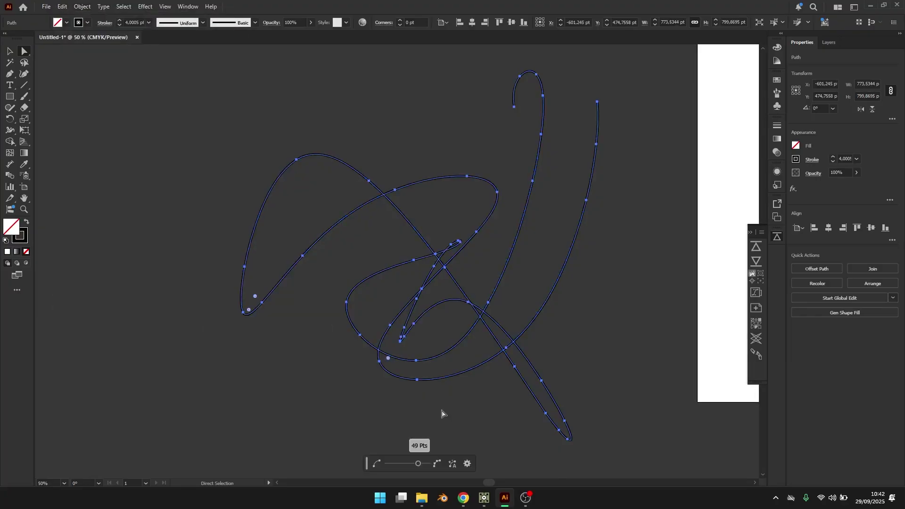
pyautogui.moveTo(413, 467); pyautogui.dragTo(418, 467)
# - Select both pasted paths on either side of the artboard and delete them
pyautogui.press('v')
pyautogui.keyDown('alt'); pyautogui.scroll(-1, 216, 211); pyautogui.keyUp('alt')
pyautogui.moveTo(420, 283); pyautogui.dragTo(307, 273)
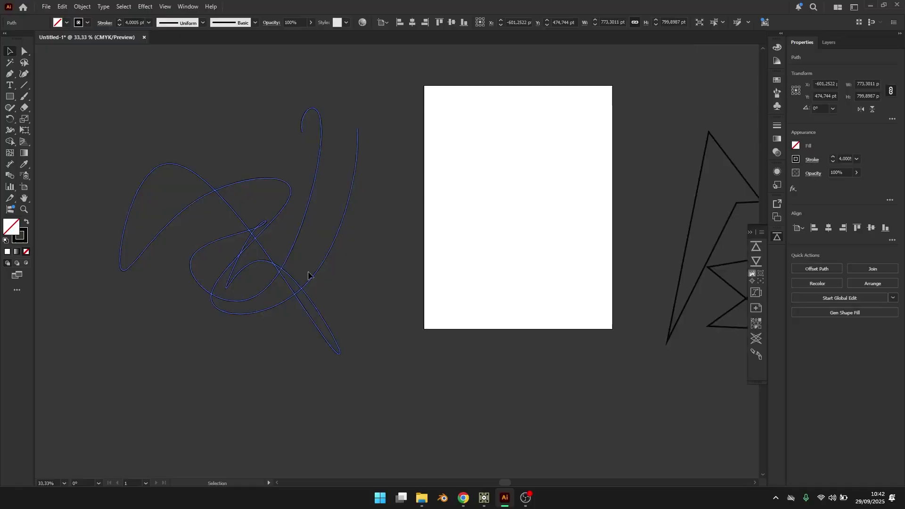
pyautogui.moveTo(283, 383); pyautogui.dragTo(722, 240)
pyautogui.press('Delete')
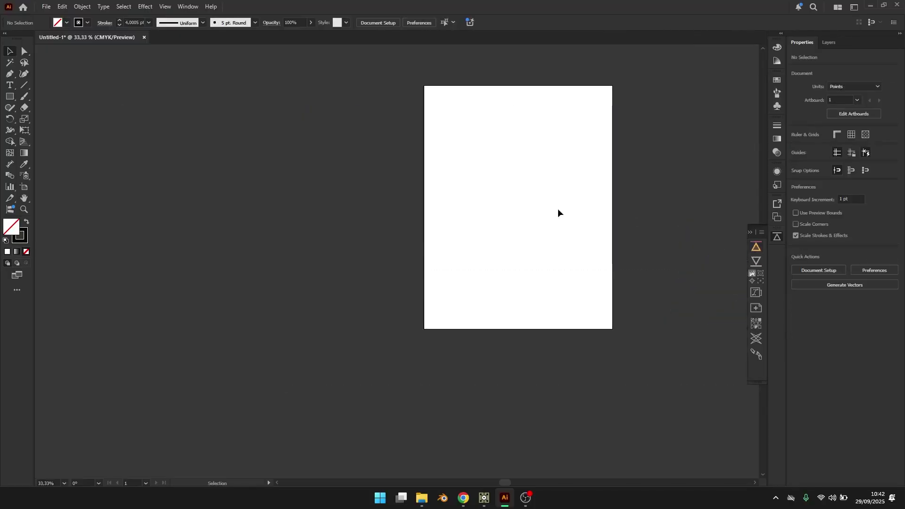
# - Draw an open M-shaped curve about 447 by 315 pt to the left of the artboard with the Curvature tool
pyautogui.keyDown('alt'); pyautogui.scroll(1, 521, 199); pyautogui.keyUp('alt')
pyautogui.scroll(1, 417, 258)
pyautogui.hscroll(-1, 417, 258)
pyautogui.hscroll(-1, 245, 214)
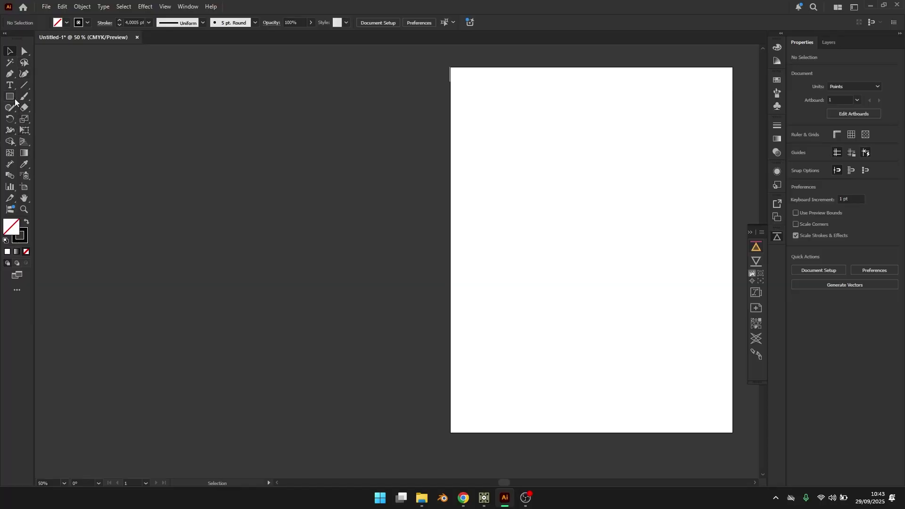
pyautogui.click(22, 78)
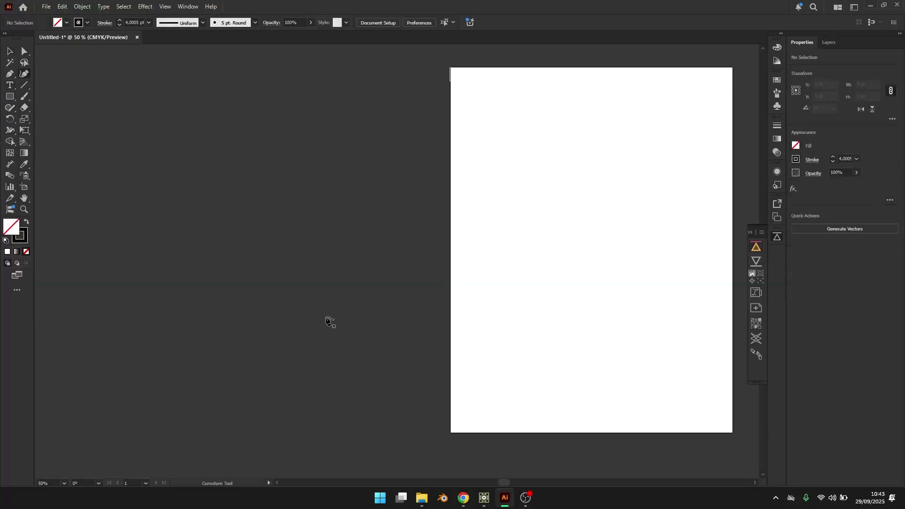
pyautogui.click(161, 304)
pyautogui.click(172, 205)
pyautogui.click(251, 254)
pyautogui.click(304, 212)
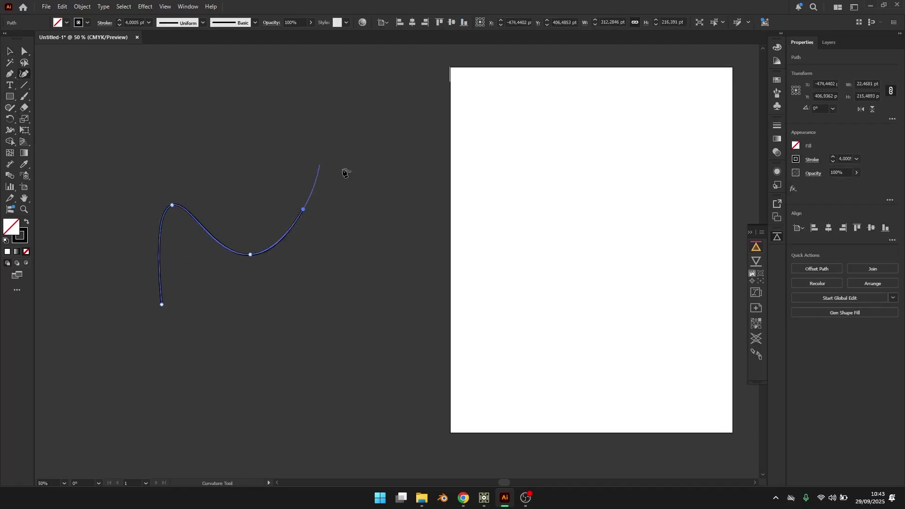
pyautogui.click(345, 168)
pyautogui.click(353, 279)
pyautogui.click(328, 314)
pyautogui.keyDown('ctrl'); pyautogui.click(277, 304); pyautogui.keyUp('ctrl')
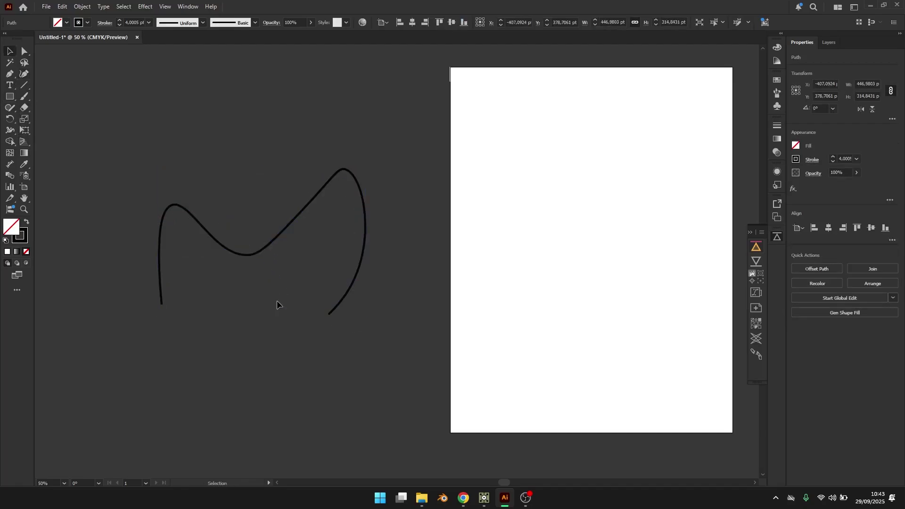
# - Copy the drawn M-shaped curve and switch to the TouchDesigner project containing the SVGToSOP component
pyautogui.click(272, 242)
pyautogui.moveTo(307, 261); pyautogui.dragTo(339, 256)
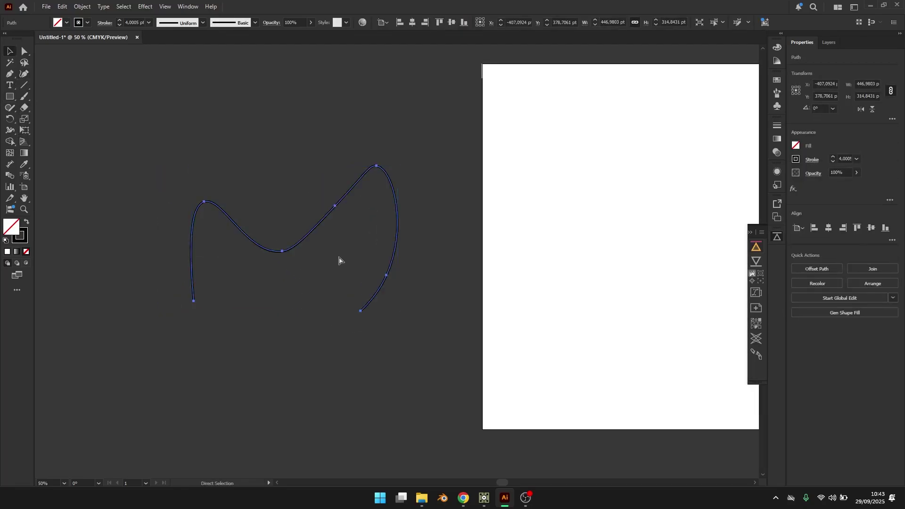
pyautogui.moveTo(491, 495)
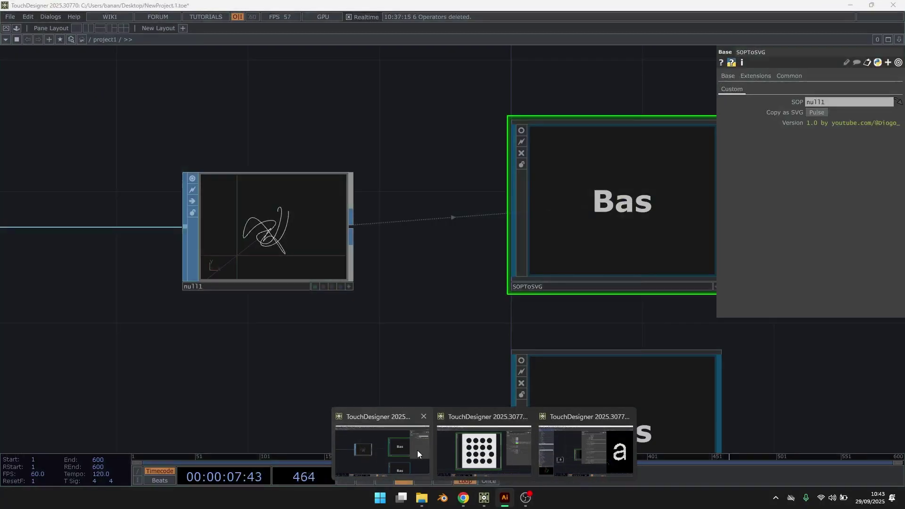
pyautogui.click(417, 450)
# - Import the copied curve as a SOP using the SVGToSOP component's Paste SVG function
pyautogui.scroll(-2, 252, 230)
pyautogui.moveTo(252, 229); pyautogui.dragTo(90, 107, button='middle')
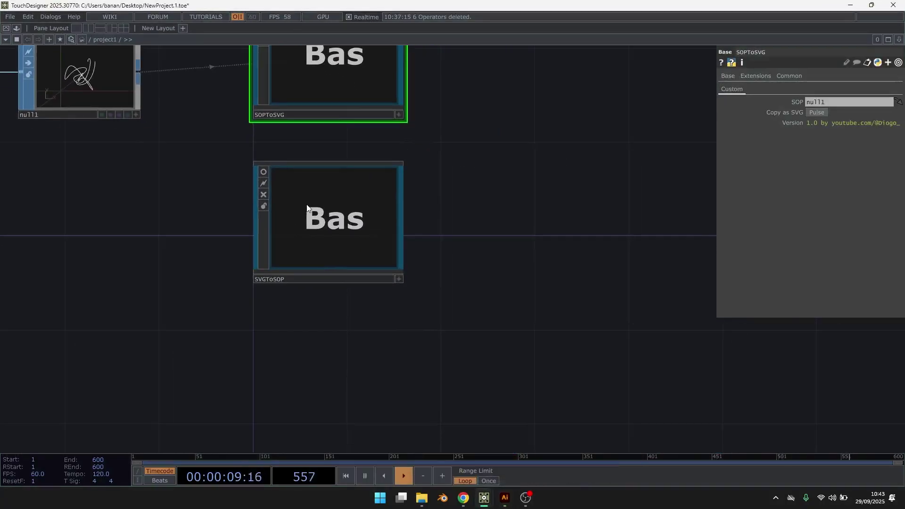
pyautogui.click(272, 283)
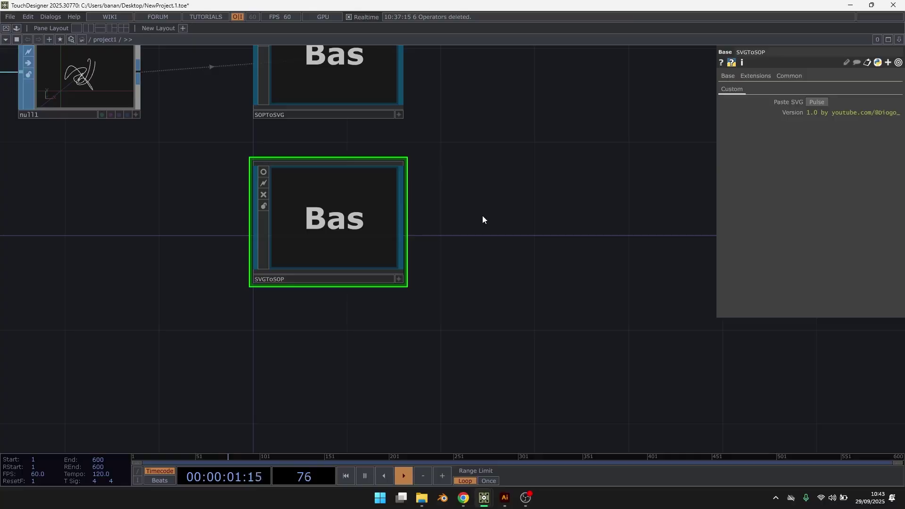
pyautogui.moveTo(482, 216); pyautogui.dragTo(456, 245)
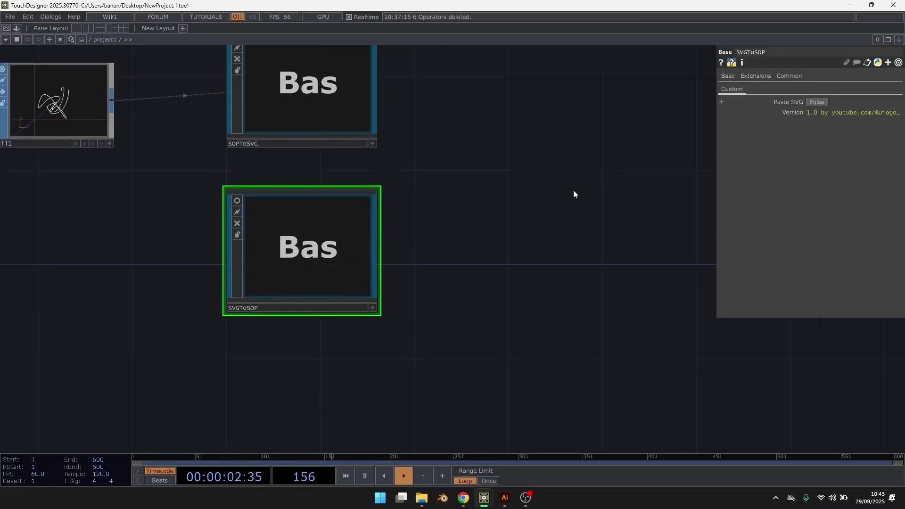
pyautogui.hotkey('ctrl', 'v')
# - Inspect the imported curve SOP beside SVGToSOP and delete it from the network
pyautogui.scroll(4, 616, 283)
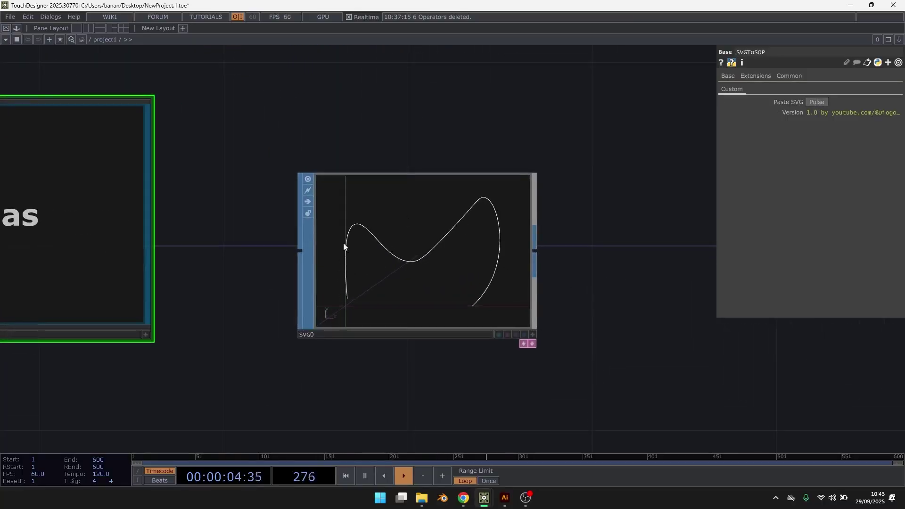
pyautogui.scroll(-3, 500, 212)
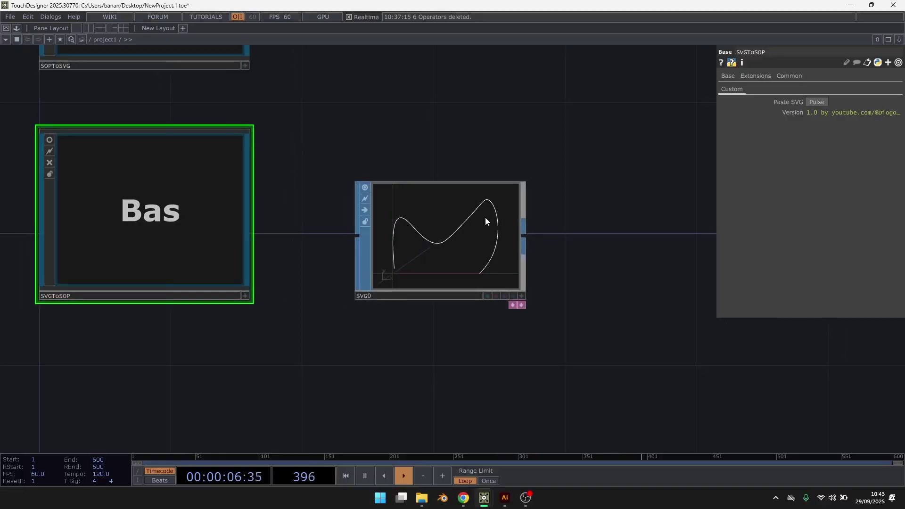
pyautogui.click(484, 216)
pyautogui.press('Delete')
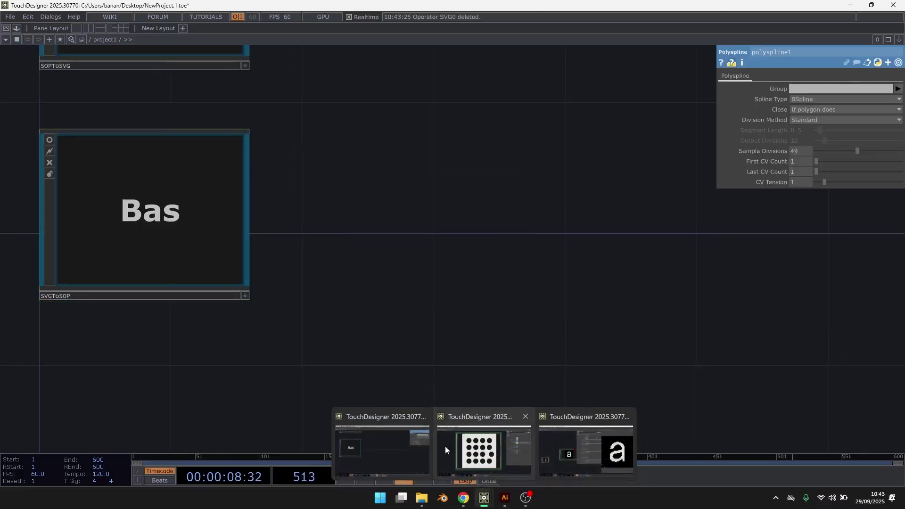
# - Switch to Illustrator, draw a square about 203 pt wide on the artboard, and fill it with black
pyautogui.click(504, 498)
pyautogui.keyDown('alt'); pyautogui.scroll(-1, 491, 236); pyautogui.keyUp('alt')
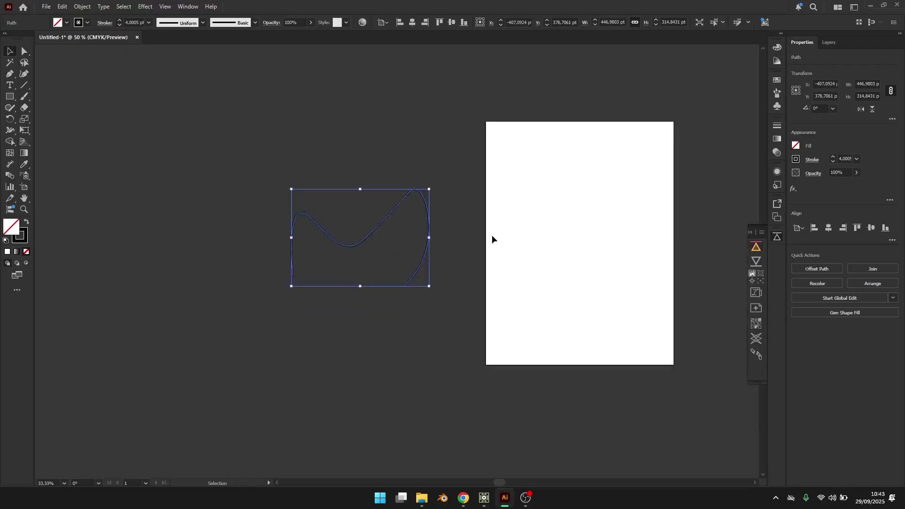
pyautogui.moveTo(526, 293); pyautogui.dragTo(388, 256)
pyautogui.click(388, 256)
pyautogui.keyDown('alt'); pyautogui.scroll(1, 415, 244); pyautogui.keyUp('alt')
pyautogui.click(10, 96)
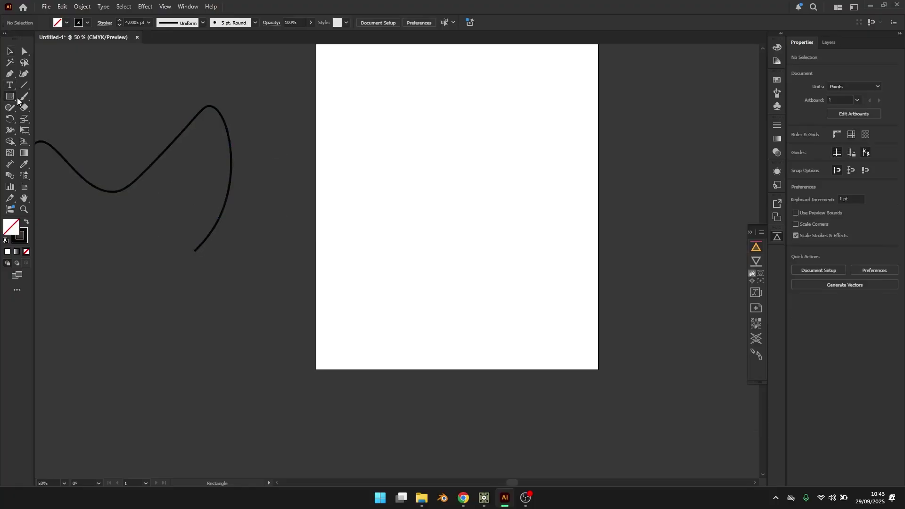
pyautogui.moveTo(396, 197); pyautogui.dragTo(491, 292)
pyautogui.keyDown('alt'); pyautogui.scroll(1, 496, 238); pyautogui.keyUp('alt')
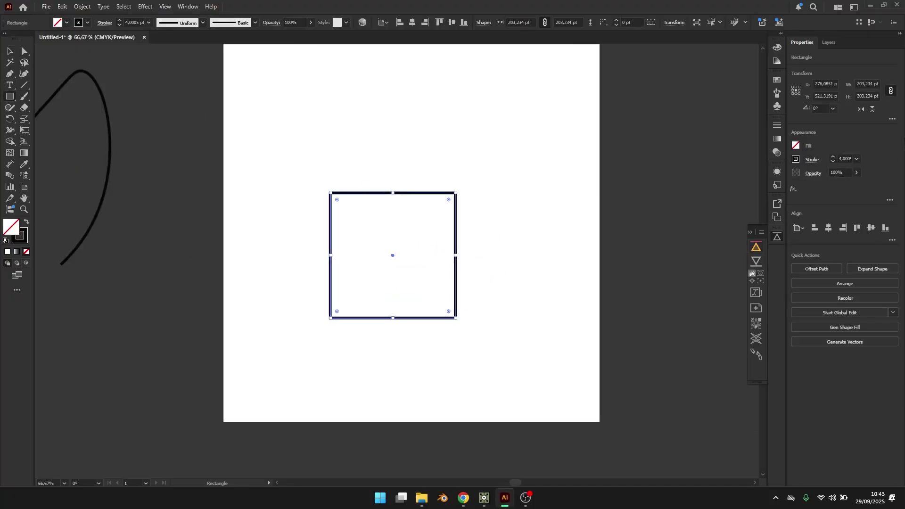
pyautogui.click(797, 146)
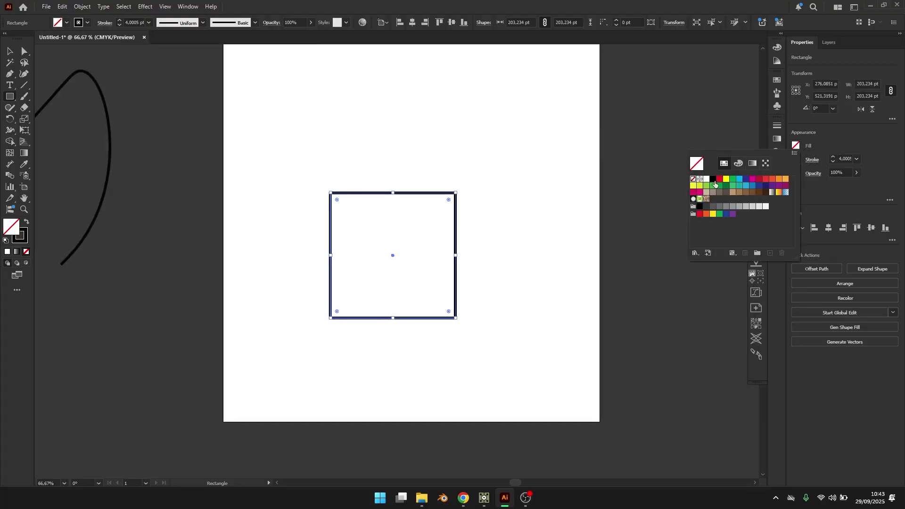
pyautogui.click(713, 180)
# - Draw a square about 49 pt wide near the black square's centre and combine both into a compound path
pyautogui.keyDown('alt'); pyautogui.scroll(1, 429, 220); pyautogui.keyUp('alt')
pyautogui.moveTo(347, 250); pyautogui.dragTo(392, 287)
pyautogui.press('v')
pyautogui.moveTo(502, 264); pyautogui.dragTo(564, 220)
pyautogui.keyDown('shift'); pyautogui.click(437, 253); pyautogui.keyUp('shift')
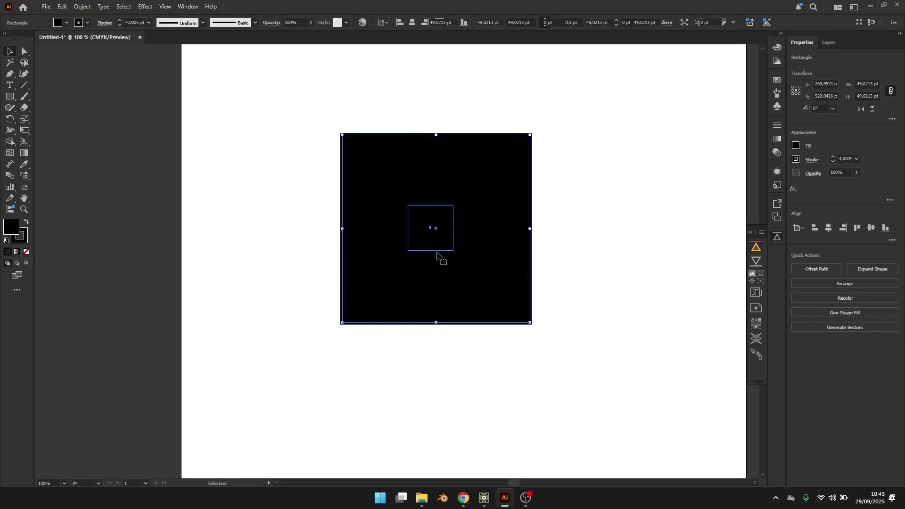
pyautogui.keyDown('shift'); pyautogui.click(437, 254); pyautogui.keyUp('shift')
pyautogui.click(812, 267)
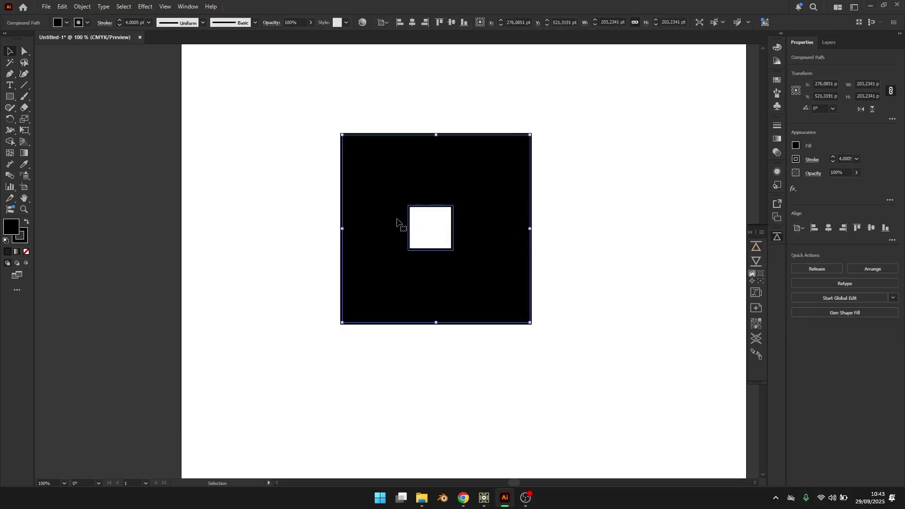
# - Switch to the TouchDesigner project with SVGToSOP and import the copied compound path using its Paste SVG function
pyautogui.moveTo(558, 249); pyautogui.dragTo(532, 245)
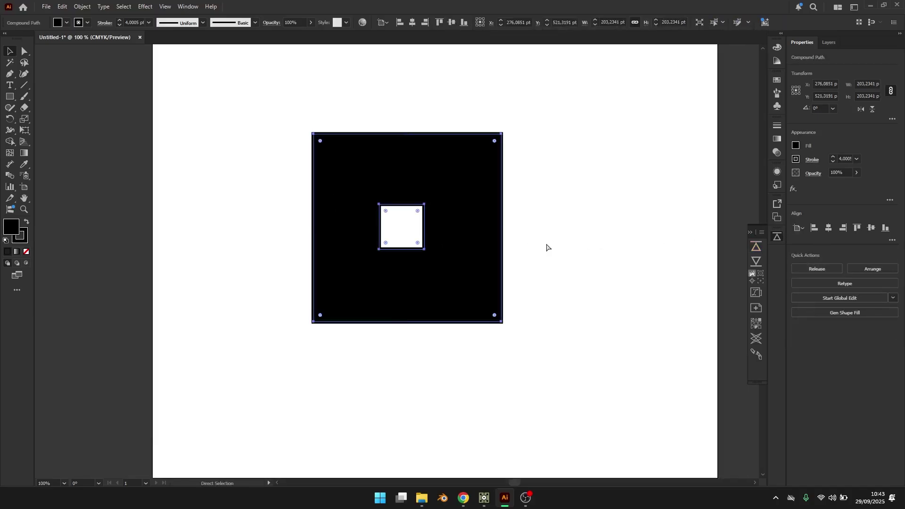
pyautogui.moveTo(490, 503)
pyautogui.click(381, 443)
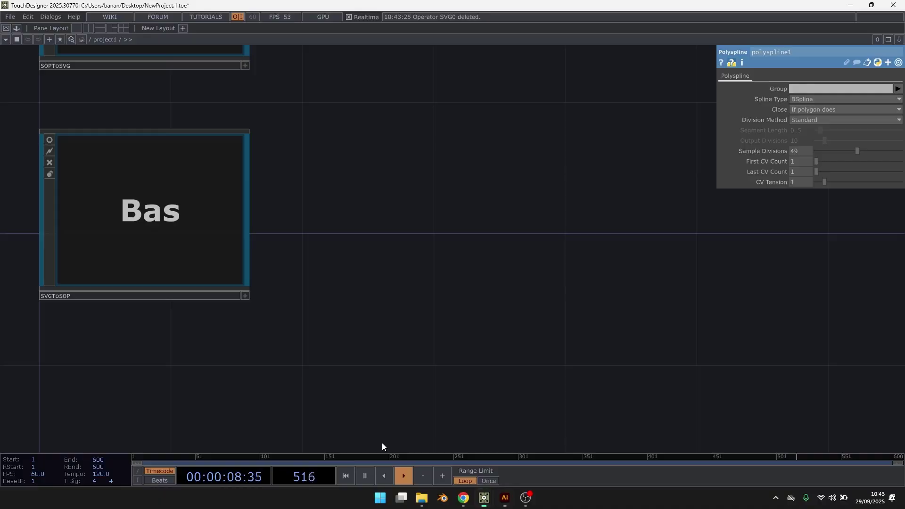
pyautogui.click(423, 265)
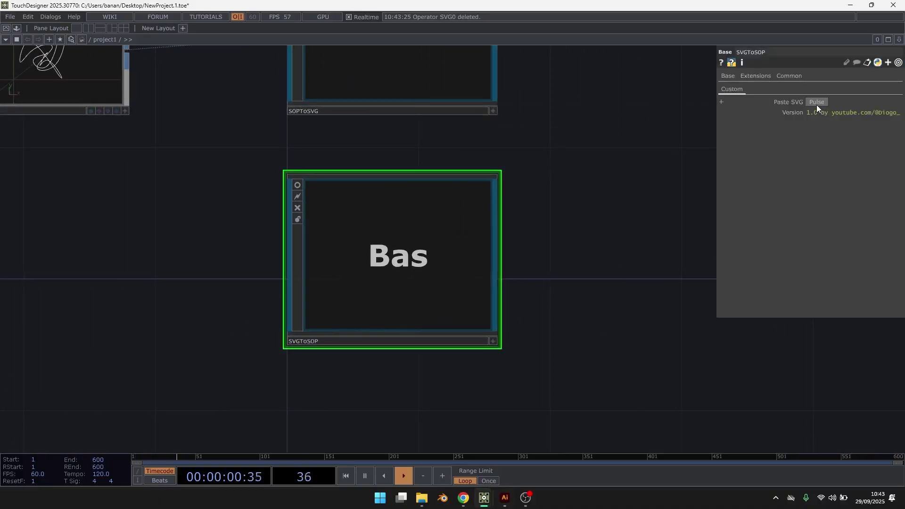
pyautogui.click(816, 103)
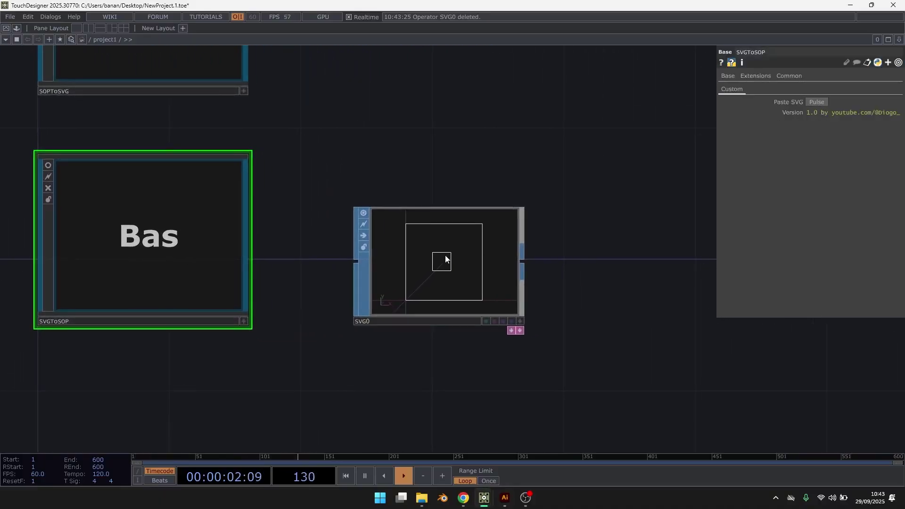
# - Select the imported nested-squares SOP and expand its docked points and polygons tables below it
pyautogui.click(445, 258)
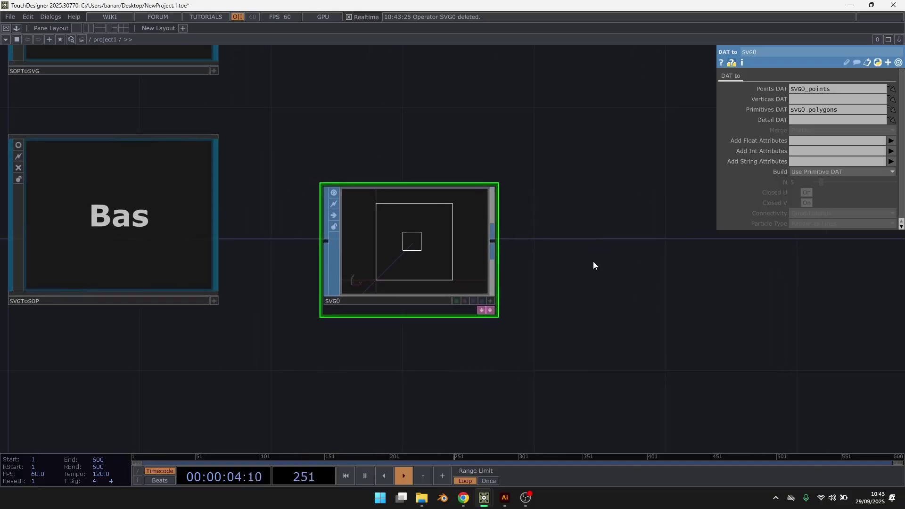
pyautogui.moveTo(592, 262); pyautogui.dragTo(572, 241)
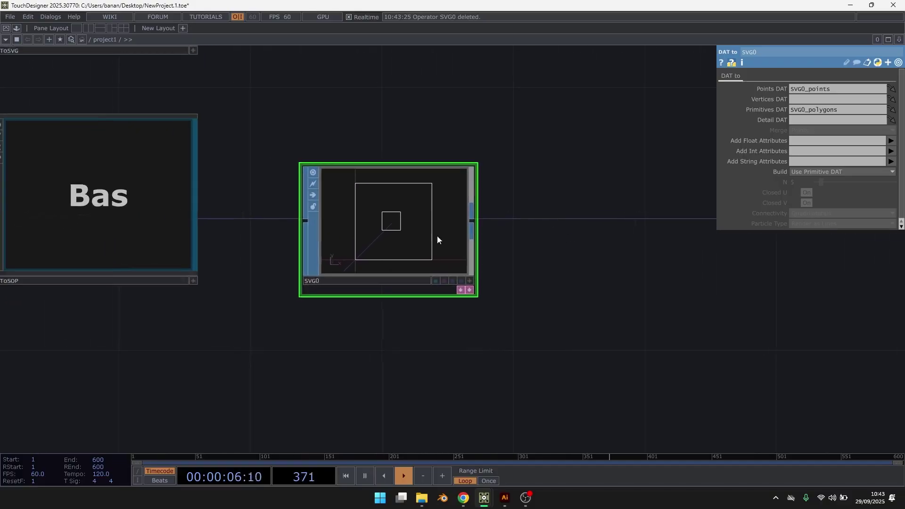
pyautogui.scroll(3, 348, 260)
pyautogui.scroll(-3, 359, 226)
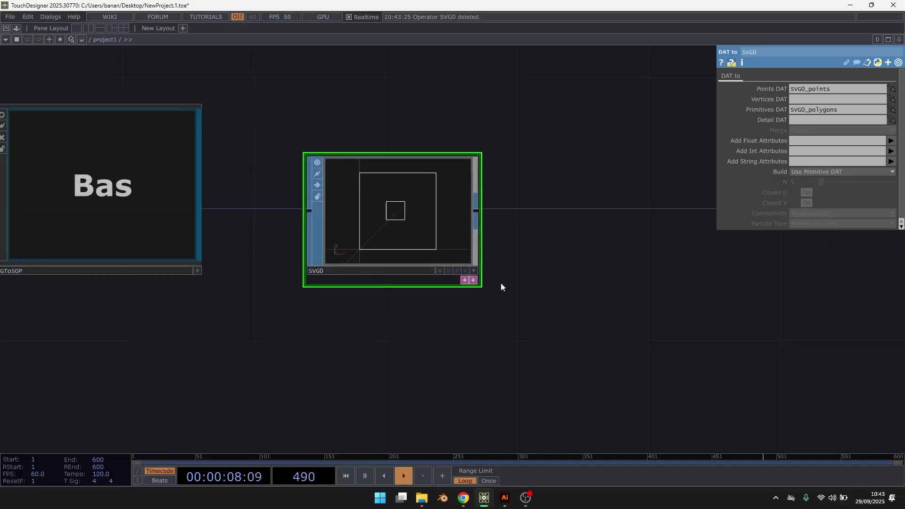
pyautogui.moveTo(495, 292); pyautogui.dragTo(394, 216)
pyautogui.click(441, 284)
pyautogui.click(432, 281)
pyautogui.click(256, 263)
pyautogui.click(512, 264)
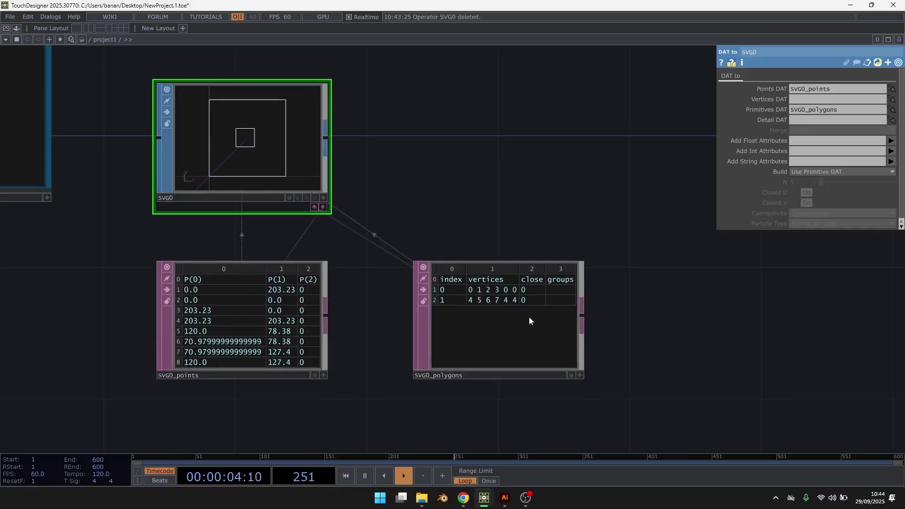
# - Set the close value to 1 for both polygons in the SVG0_polygons table
pyautogui.click(529, 313)
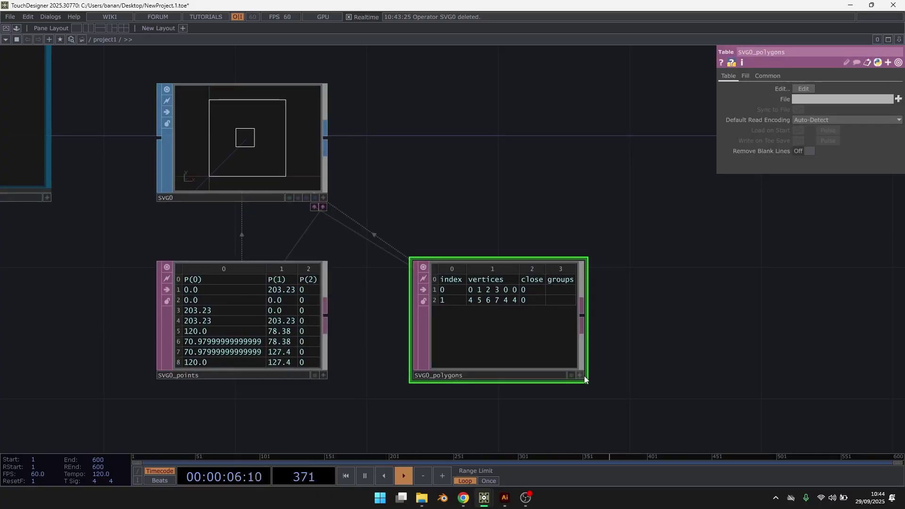
pyautogui.click(580, 375)
pyautogui.click(529, 294)
pyautogui.write('1')
pyautogui.press('Return')
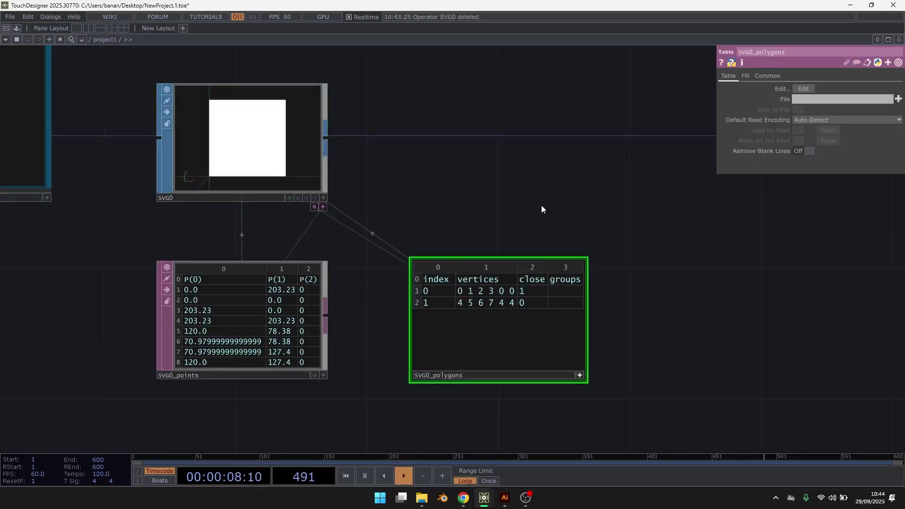
pyautogui.click(529, 303)
pyautogui.write('1')
pyautogui.press('Return')
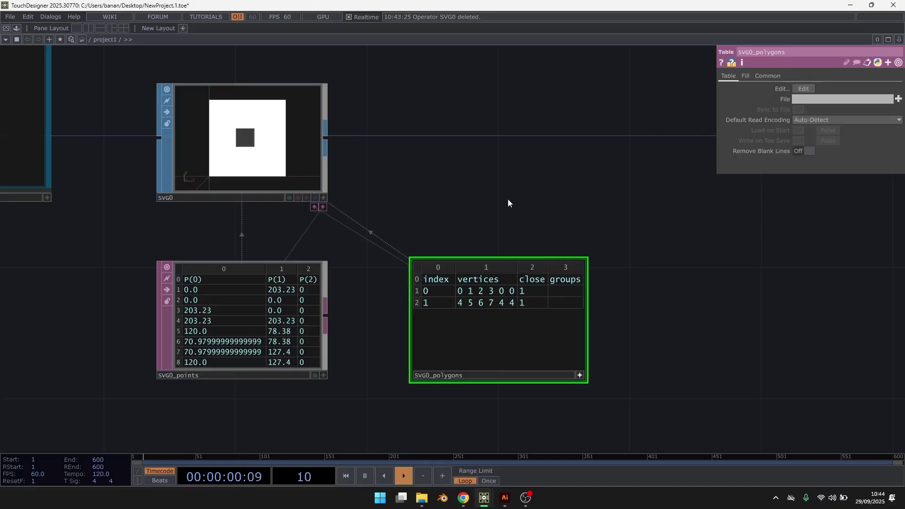
pyautogui.moveTo(430, 172); pyautogui.dragTo(408, 208)
pyautogui.click(557, 411)
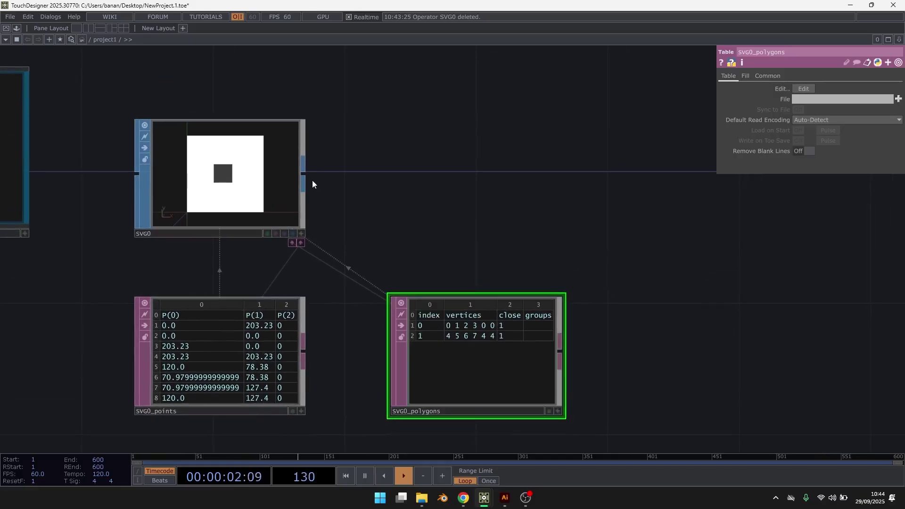
# - Connect a Hole SOP directly to the output of the imported SVG0 SOP
pyautogui.press('Tab')
pyautogui.write('h')
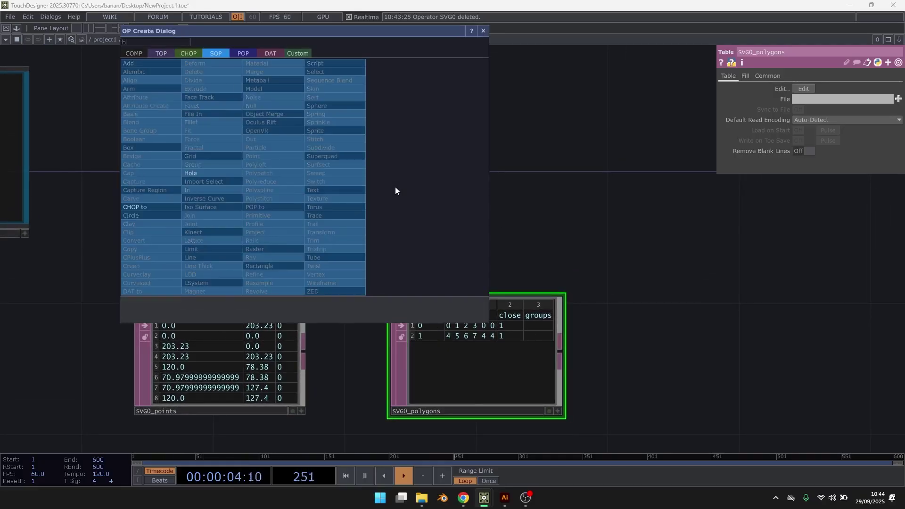
pyautogui.click(190, 173)
pyautogui.click(480, 185)
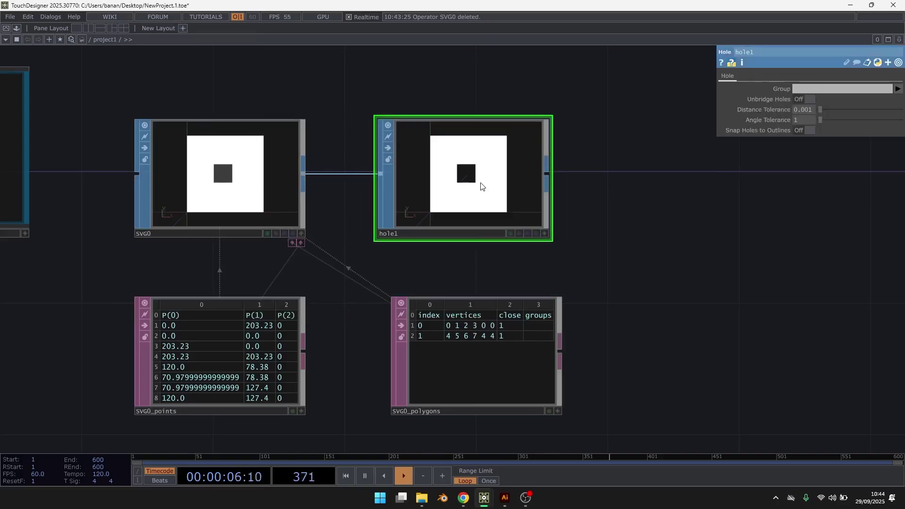
# - Examine the Hole SOP's result in wireframe from an angle and delete the Hole SOP
pyautogui.press('a')
pyautogui.moveTo(473, 174); pyautogui.dragTo(506, 187)
pyautogui.press('h')
pyautogui.press('w')
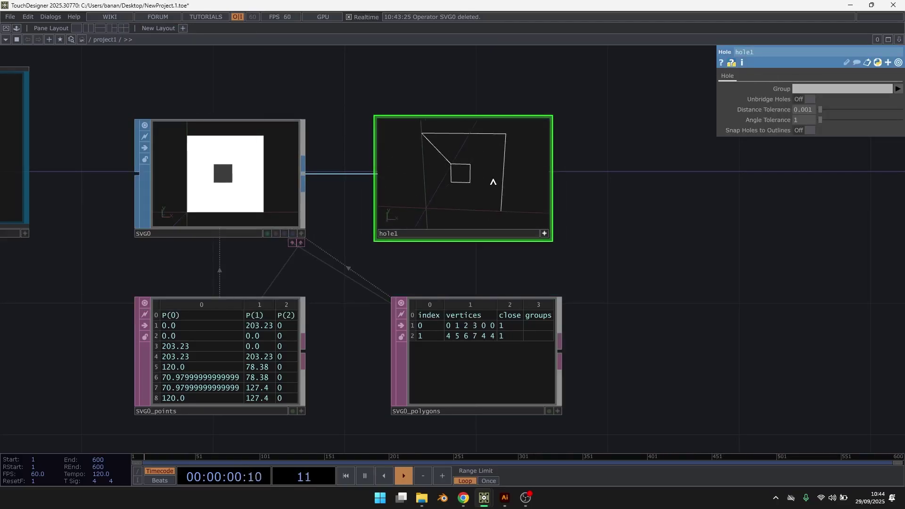
pyautogui.press('a')
pyautogui.press('h')
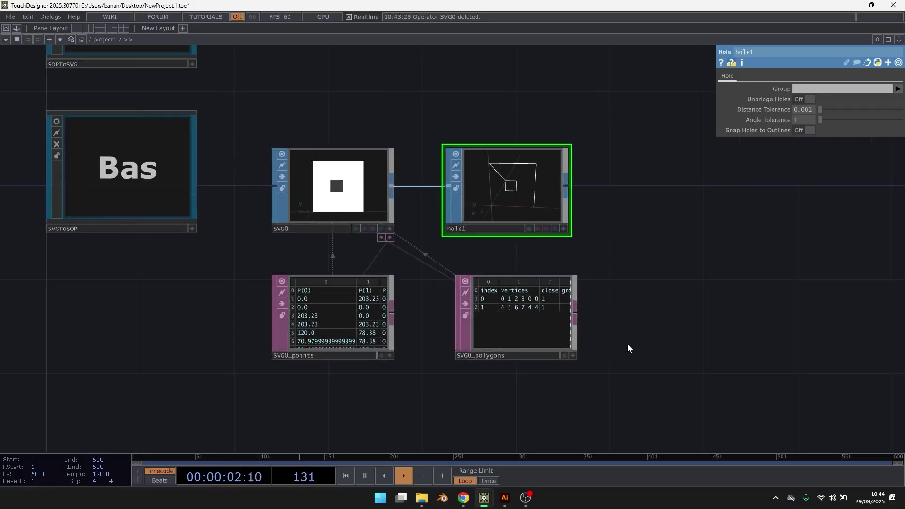
pyautogui.press('Delete')
# - Restore the close value to 0 for both polygons in the SVG0_polygons table
pyautogui.scroll(3, 577, 309)
pyautogui.click(539, 309)
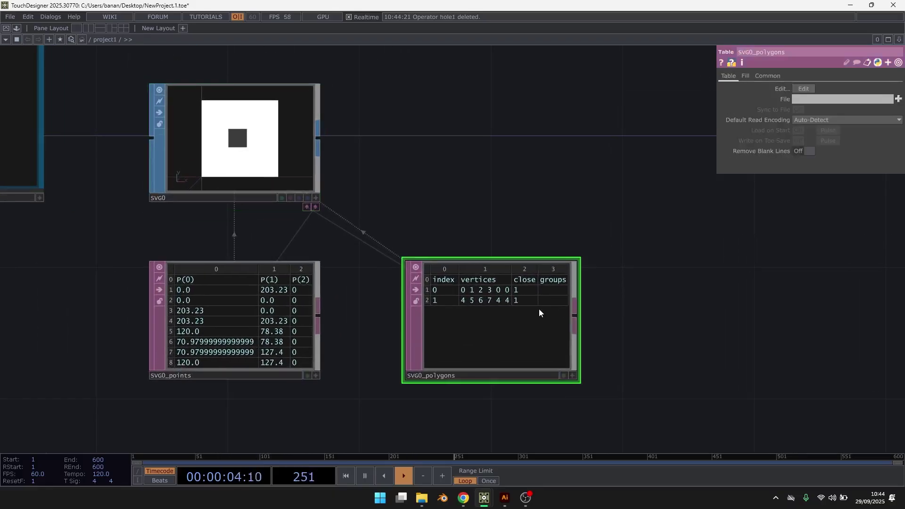
pyautogui.press('a')
pyautogui.click(515, 289)
pyautogui.write('0')
pyautogui.press('Return')
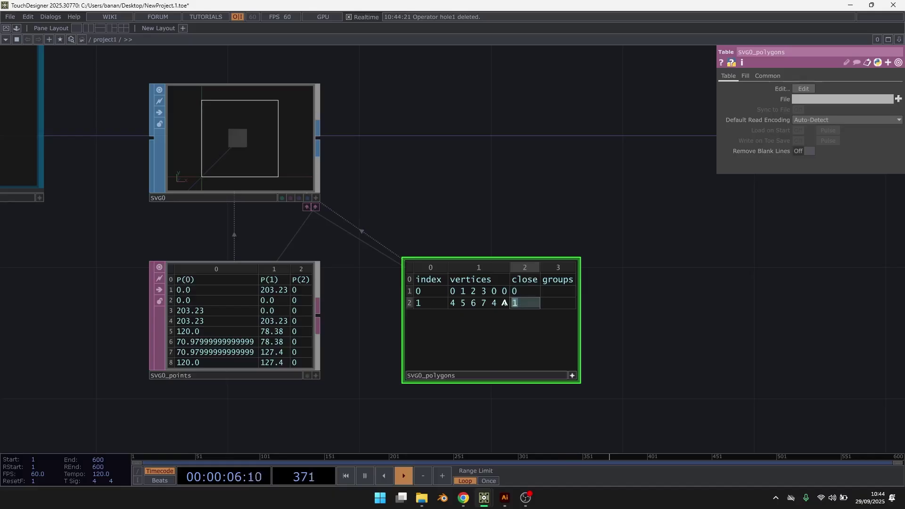
pyautogui.write('0')
pyautogui.click(456, 234)
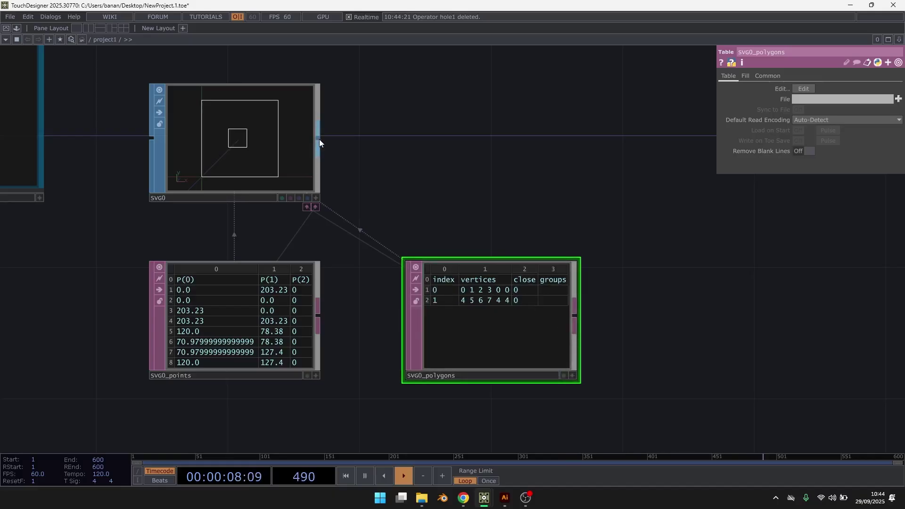
# - Connect a Primitive SOP to the output of the imported SVG0 SOP
pyautogui.click(319, 139)
pyautogui.write('pr')
pyautogui.click(284, 194)
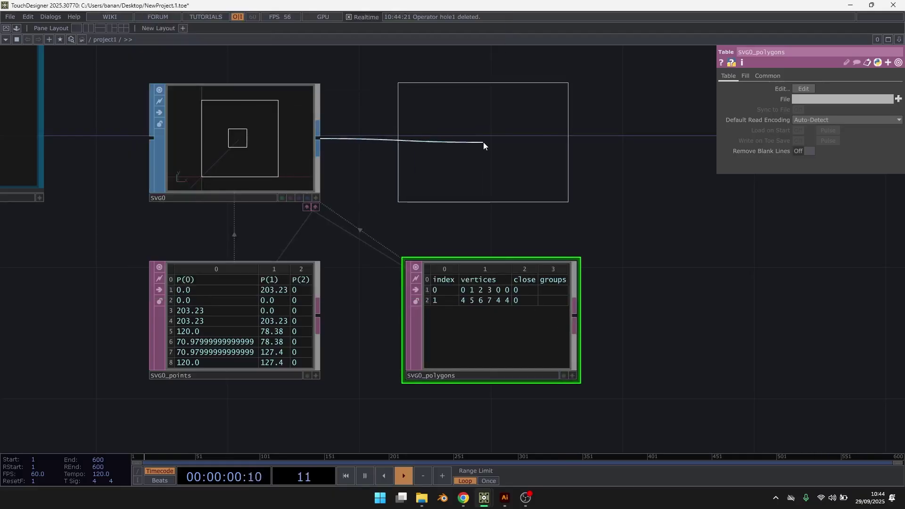
pyautogui.click(504, 143)
pyautogui.moveTo(667, 209); pyautogui.dragTo(603, 244)
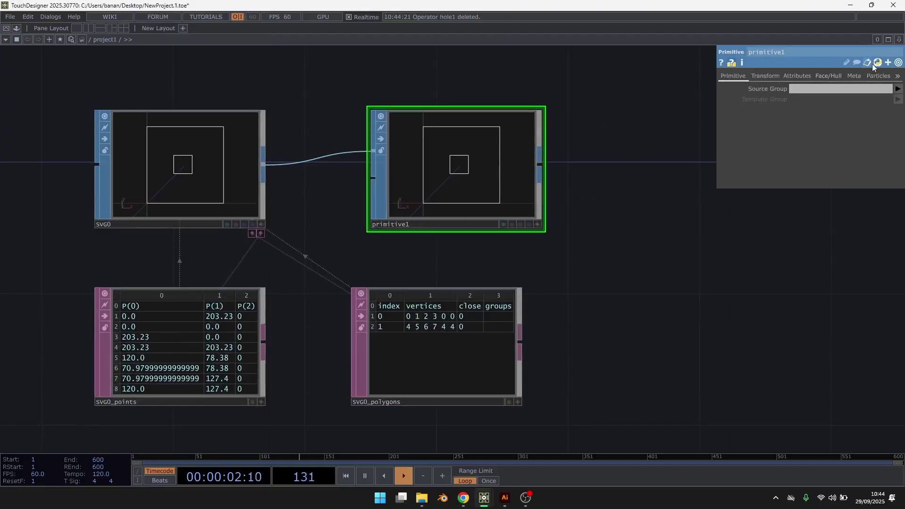
# - Set the Primitive SOP's Close U face option to Close Straight
pyautogui.click(823, 76)
pyautogui.click(827, 109)
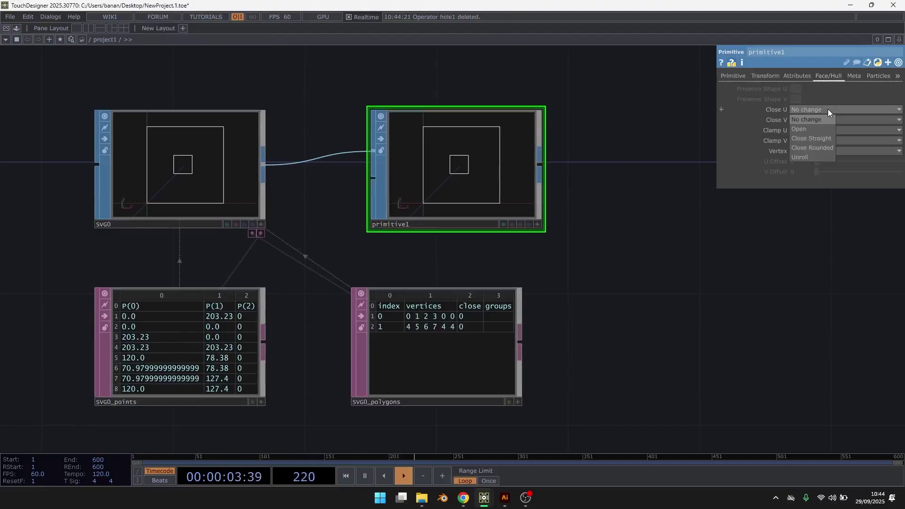
pyautogui.click(813, 139)
# - Connect a Hole SOP to the output of the Primitive SOP
pyautogui.moveTo(657, 205); pyautogui.dragTo(414, 192)
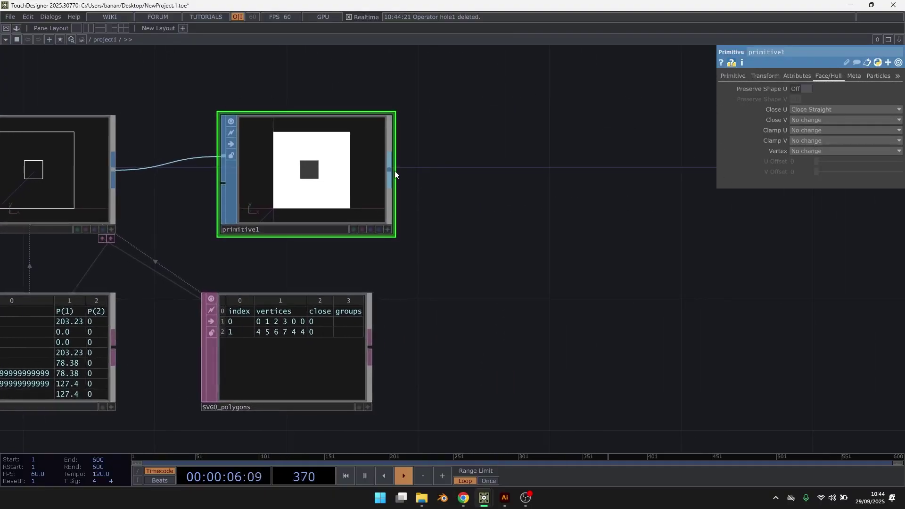
pyautogui.press('Tab')
pyautogui.write('hol')
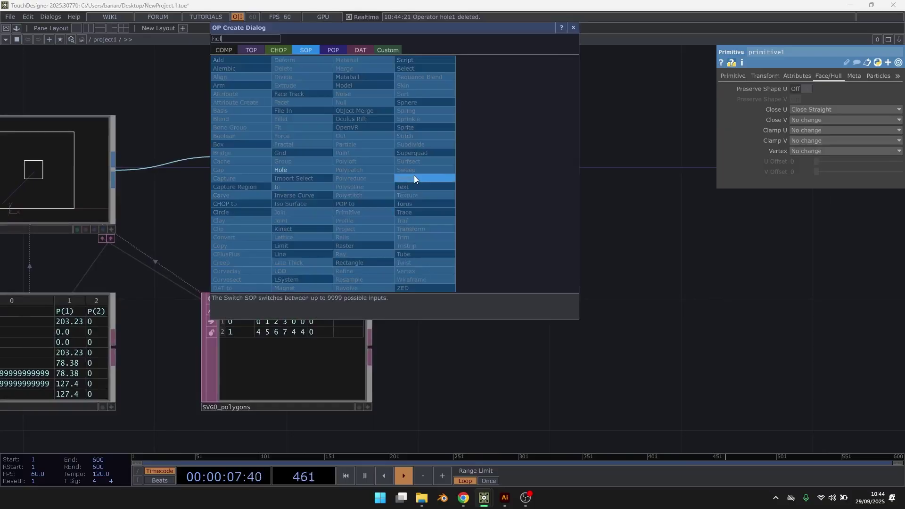
pyautogui.click(294, 169)
pyautogui.click(583, 181)
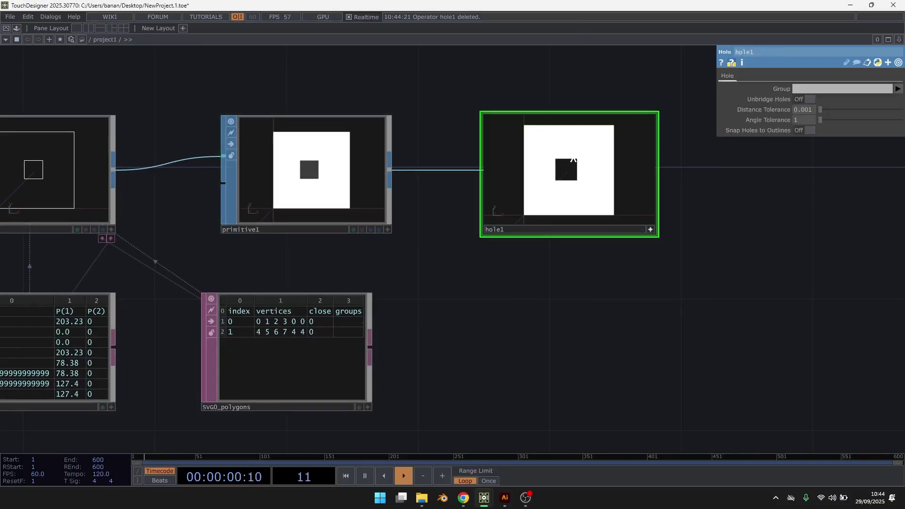
# - Examine the Hole SOP's result in wireframe and the contents of the imported points and polygons tables
pyautogui.moveTo(637, 198)
pyautogui.mouseDown()
pyautogui.moveTo(578, 185)
pyautogui.moveTo(644, 192)
pyautogui.mouseUp()
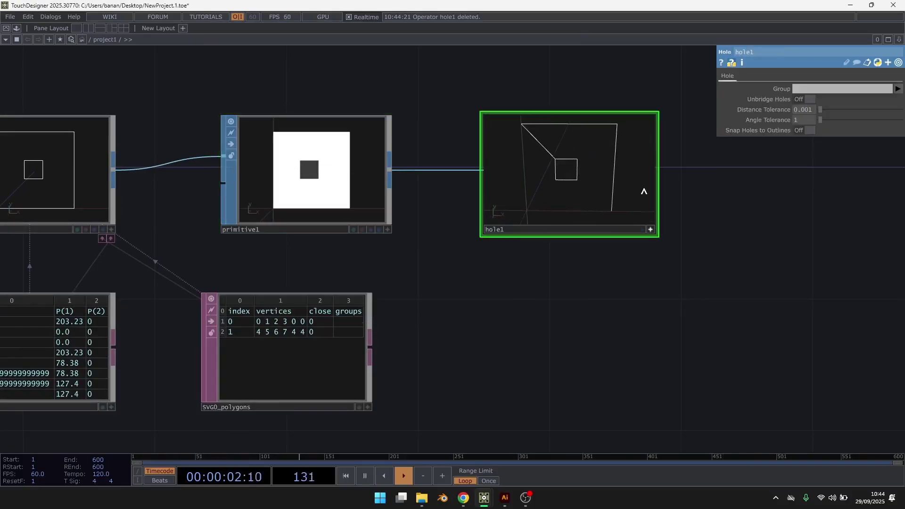
pyautogui.press('a')
pyautogui.scroll(-4, 717, 192)
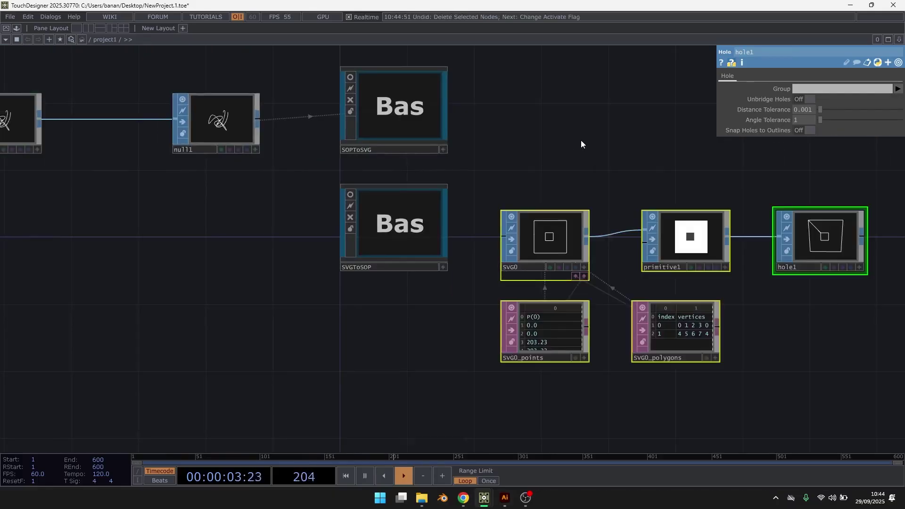
pyautogui.moveTo(617, 148); pyautogui.dragTo(410, 141)
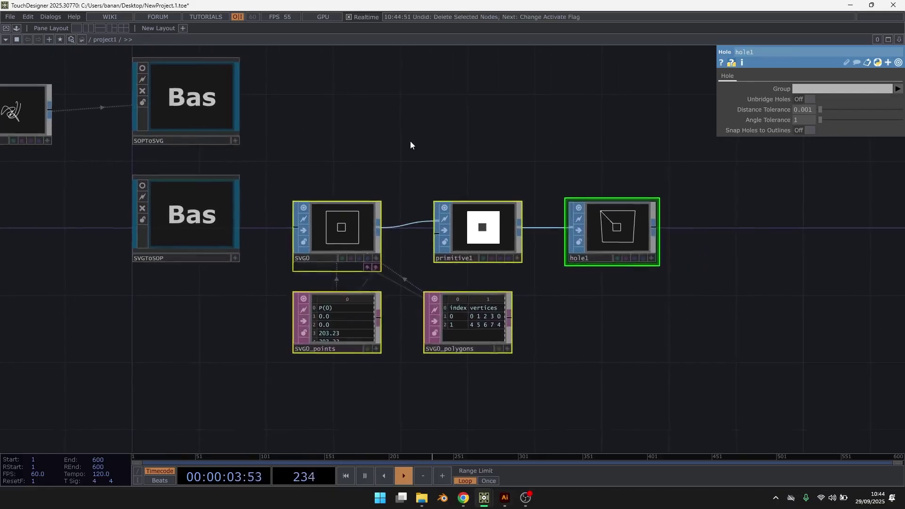
pyautogui.scroll(5, 359, 320)
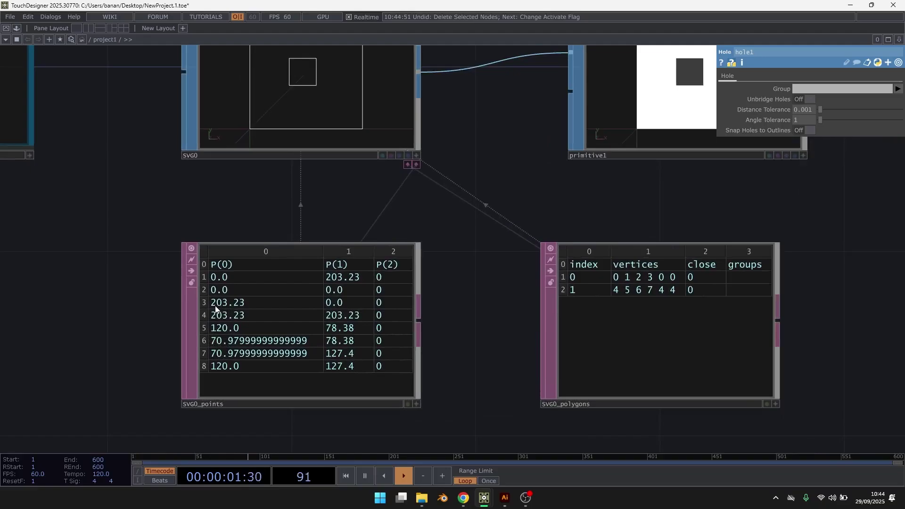
# - Compare the compound path's width in Illustrator with the coordinates in TouchDesigner's imported points table
pyautogui.hotkey('alt', 'Tab')
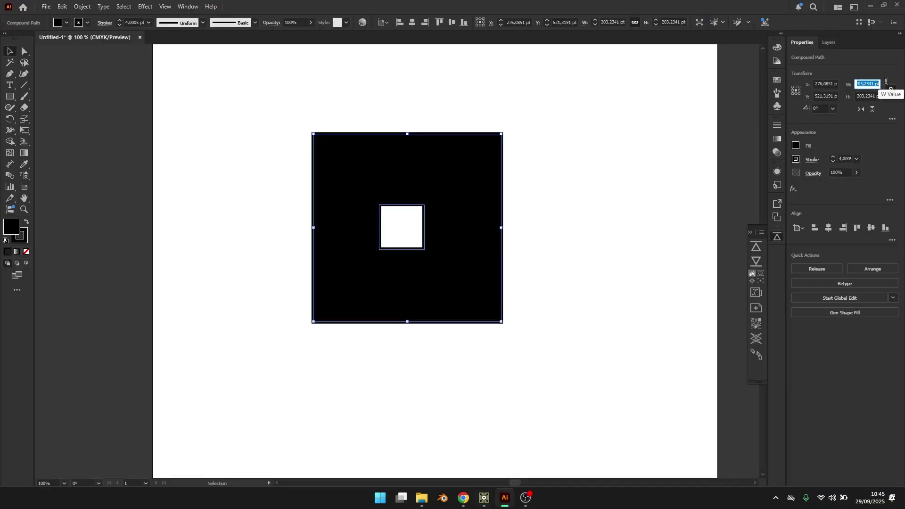
pyautogui.click(569, 159)
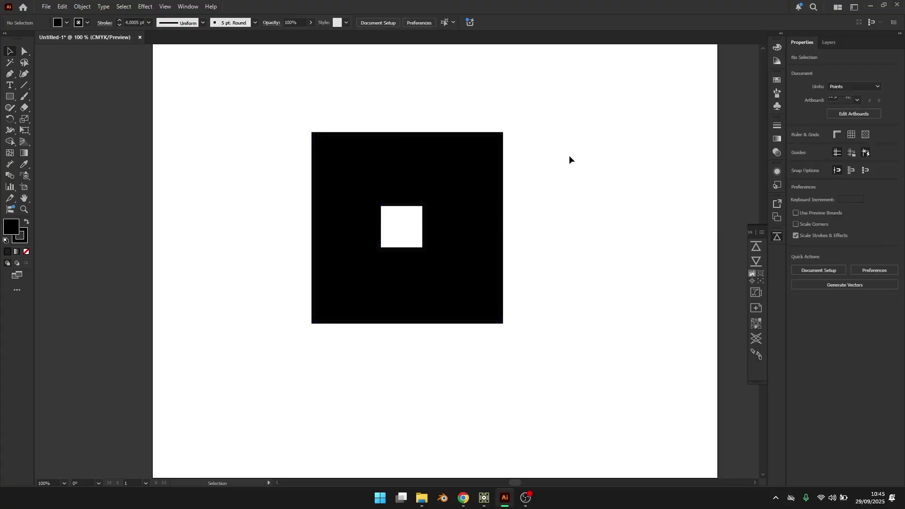
pyautogui.hotkey('alt', 'Tab')
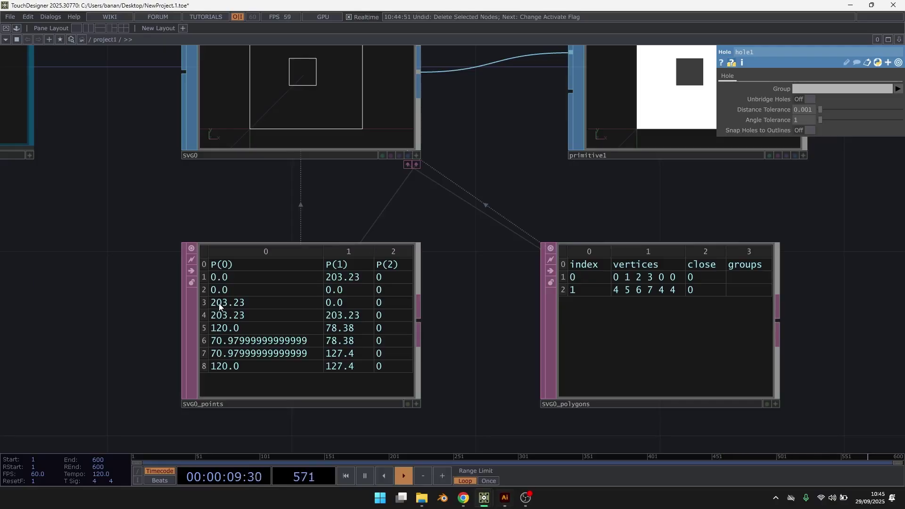
# - Connect a Transform SOP to the output of the Hole SOP
pyautogui.scroll(-2, 219, 307)
pyautogui.scroll(-1, 698, 247)
pyautogui.moveTo(697, 247); pyautogui.dragTo(166, 312)
pyautogui.scroll(-2, 435, 277)
pyautogui.scroll(2, 401, 263)
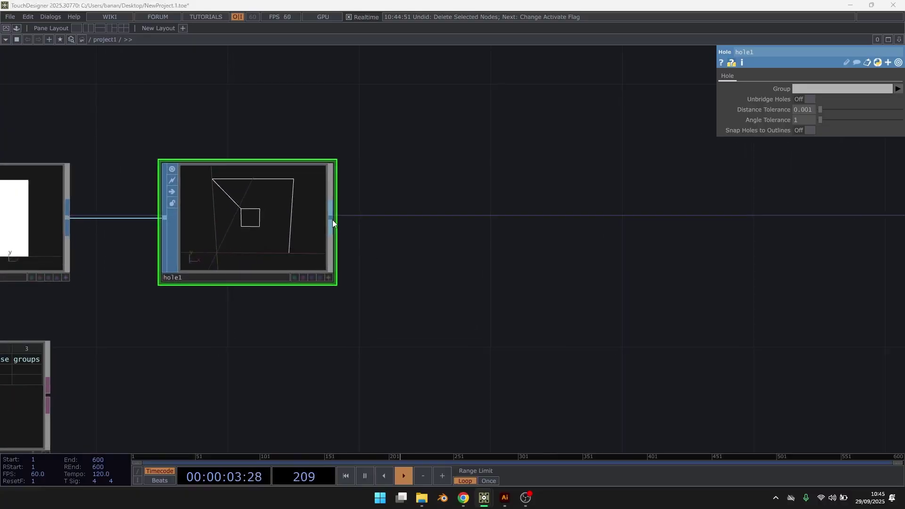
pyautogui.rightClick(332, 220)
pyautogui.click(346, 275)
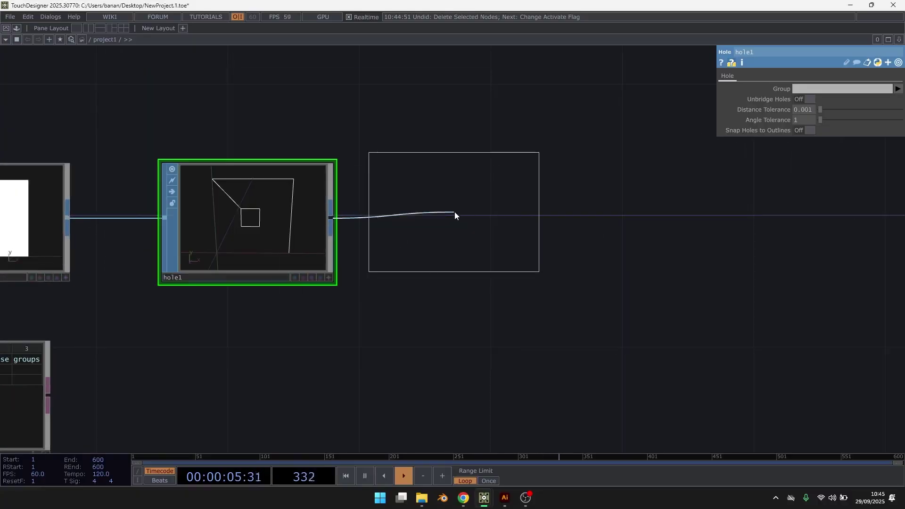
pyautogui.click(473, 214)
pyautogui.scroll(2, 611, 185)
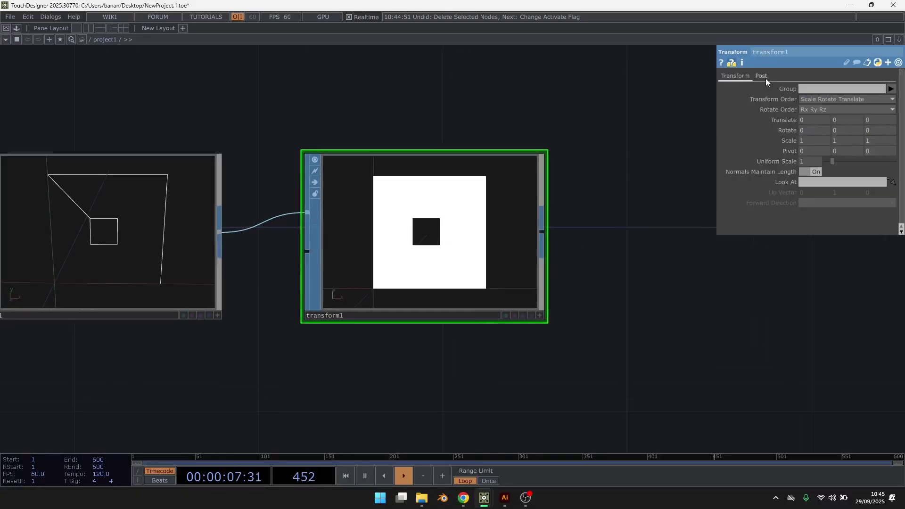
# - Set the Transform SOP's Post Scale X to Unity Proportional and its Post Translate X and Y to Origin
pyautogui.click(762, 76)
pyautogui.click(815, 208)
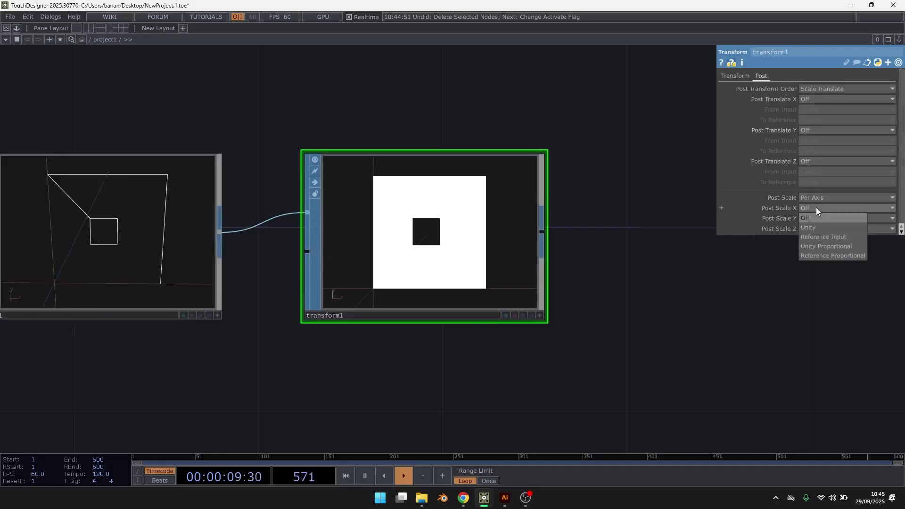
pyautogui.click(820, 247)
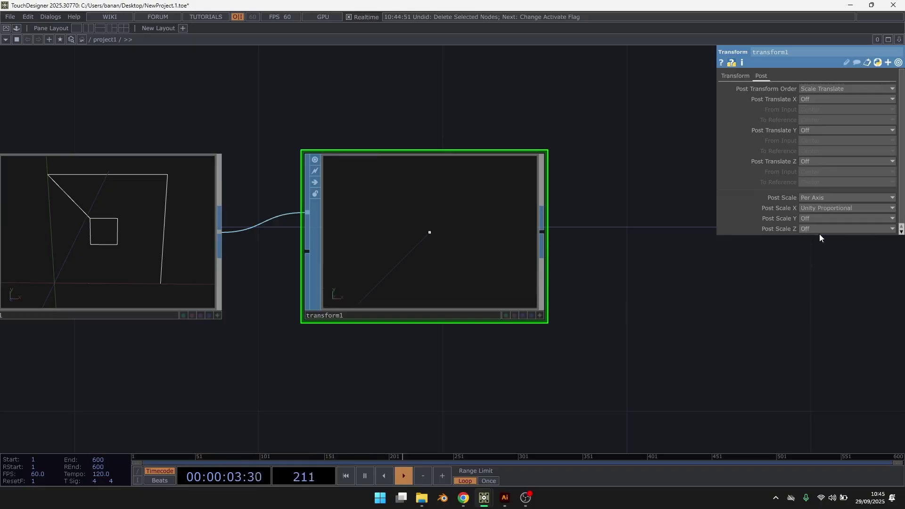
pyautogui.click(816, 101)
pyautogui.click(816, 118)
pyautogui.click(811, 111)
pyautogui.click(813, 129)
pyautogui.click(812, 132)
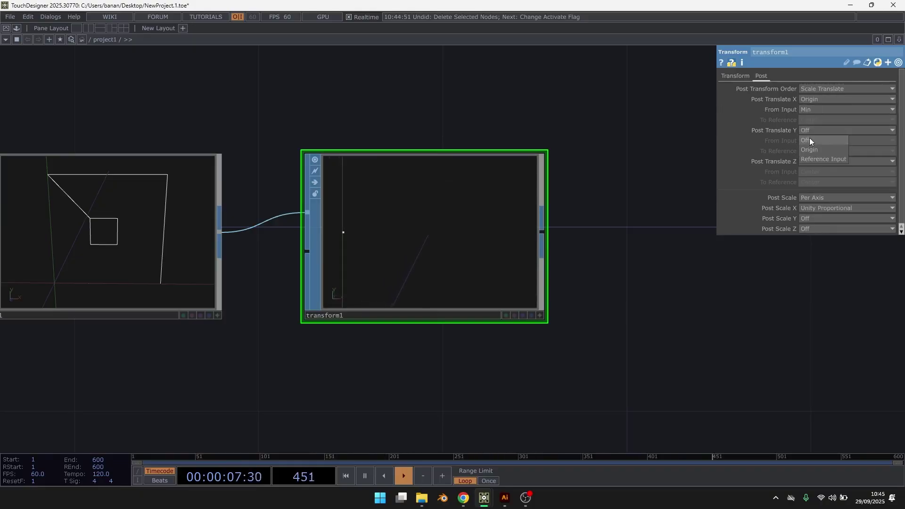
pyautogui.click(812, 149)
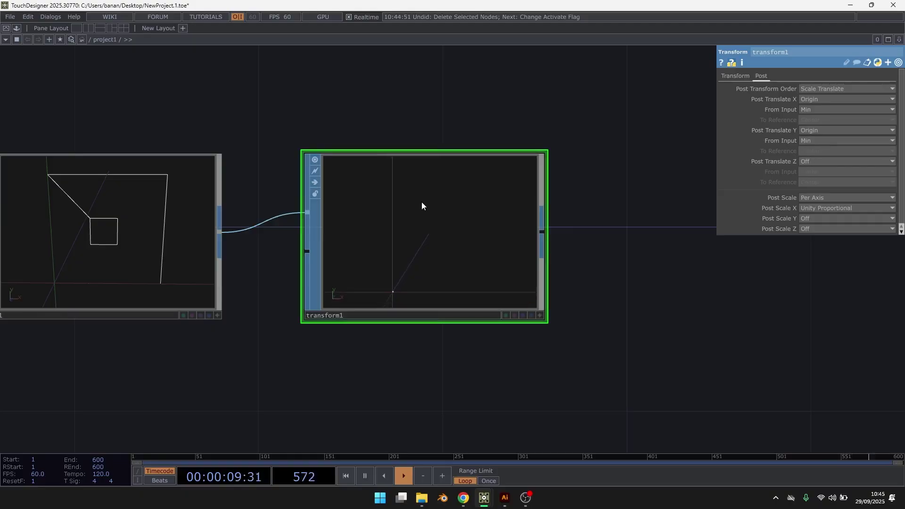
# - Check the transformed point positions with a temporary SOP to CHOP reading the Transform SOP, and delete it
pyautogui.moveTo(614, 208); pyautogui.dragTo(371, 248)
pyautogui.click(367, 246)
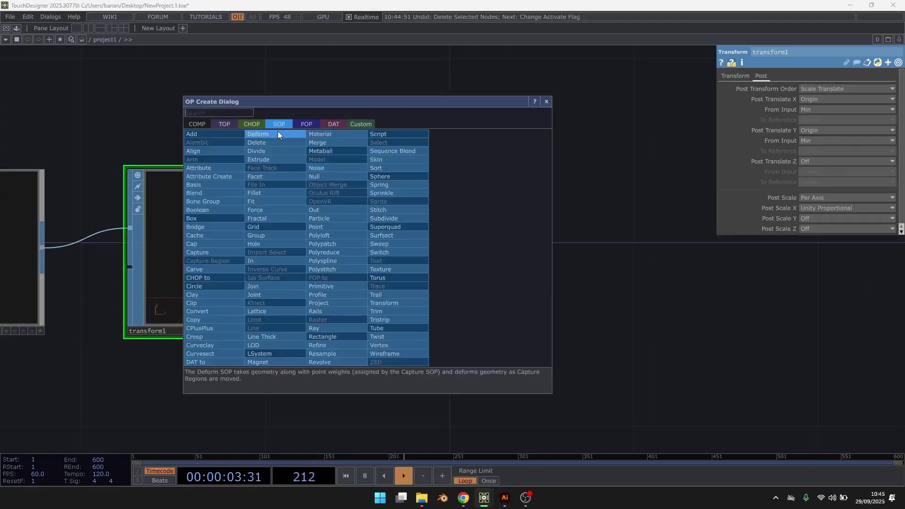
pyautogui.click(259, 125)
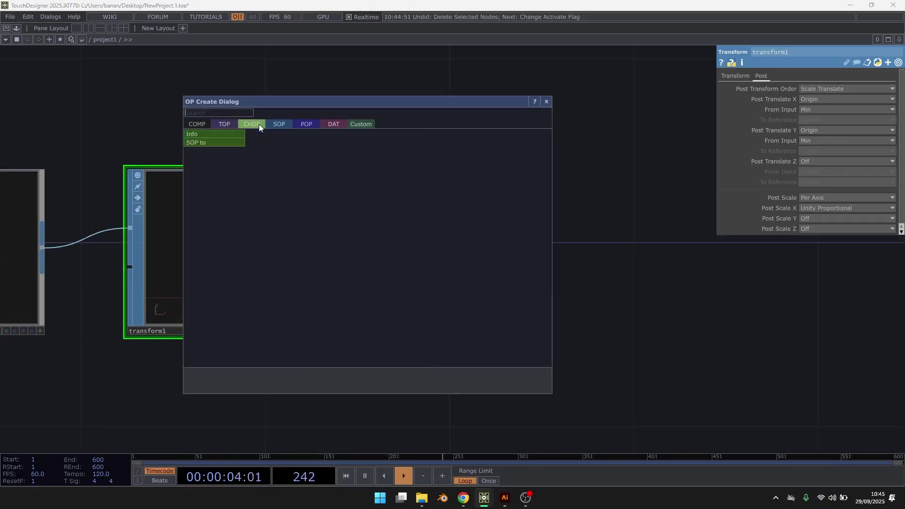
pyautogui.click(239, 142)
pyautogui.click(549, 268)
pyautogui.click(546, 123)
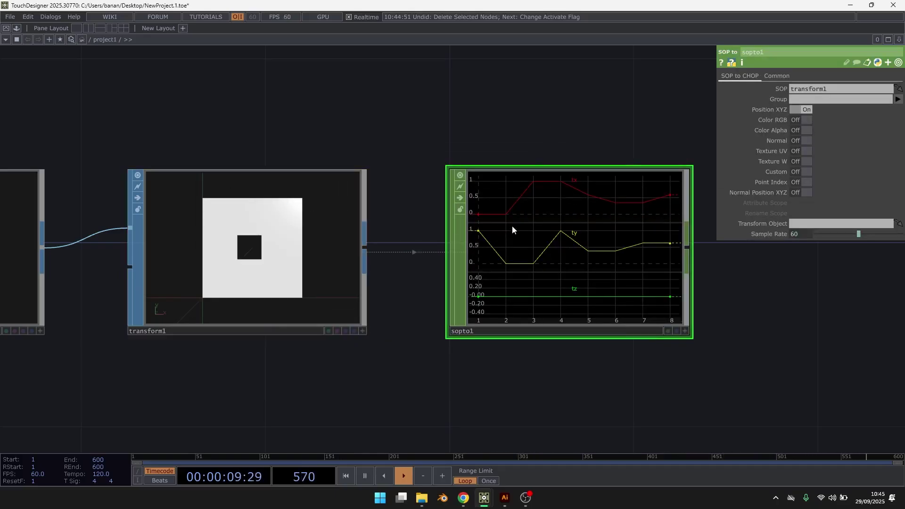
pyautogui.press('Delete')
# - Set the Transform SOP's Post Scale X to Off
pyautogui.scroll(-3, 599, 268)
pyautogui.click(481, 243)
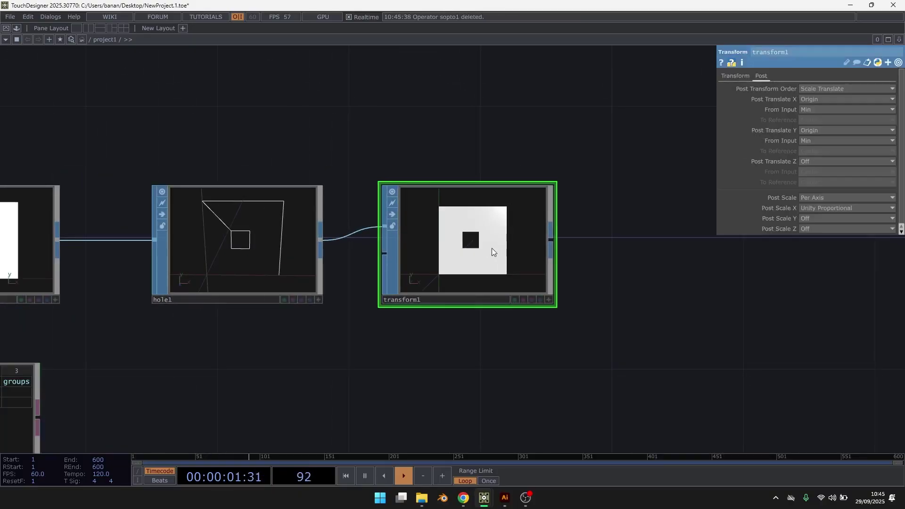
pyautogui.scroll(4, 491, 247)
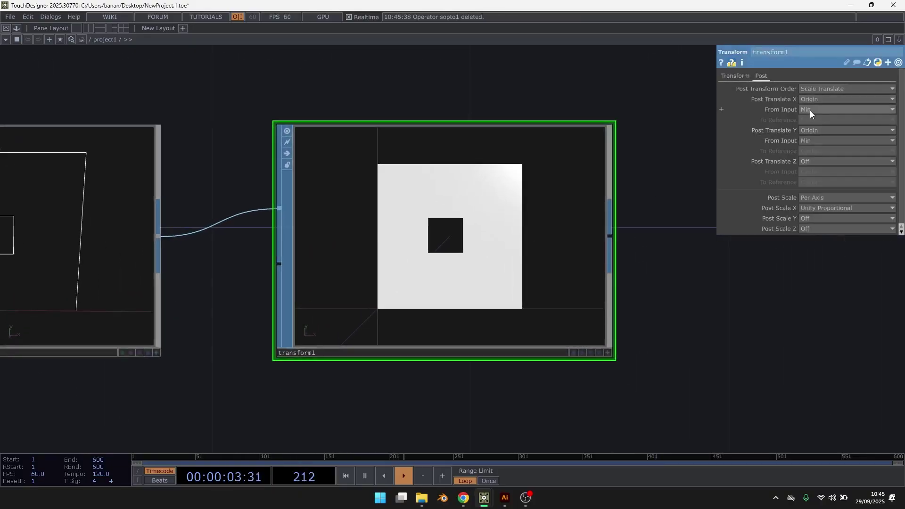
pyautogui.click(809, 111)
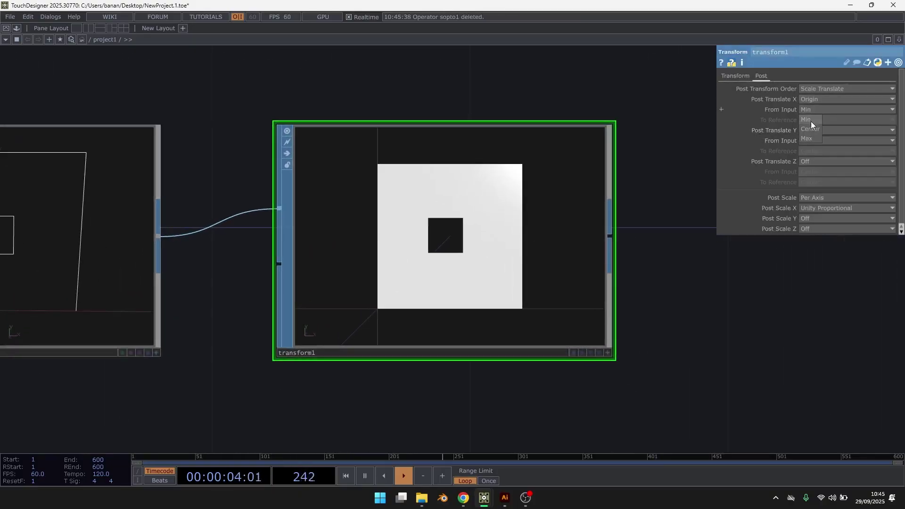
pyautogui.click(819, 208)
pyautogui.click(819, 213)
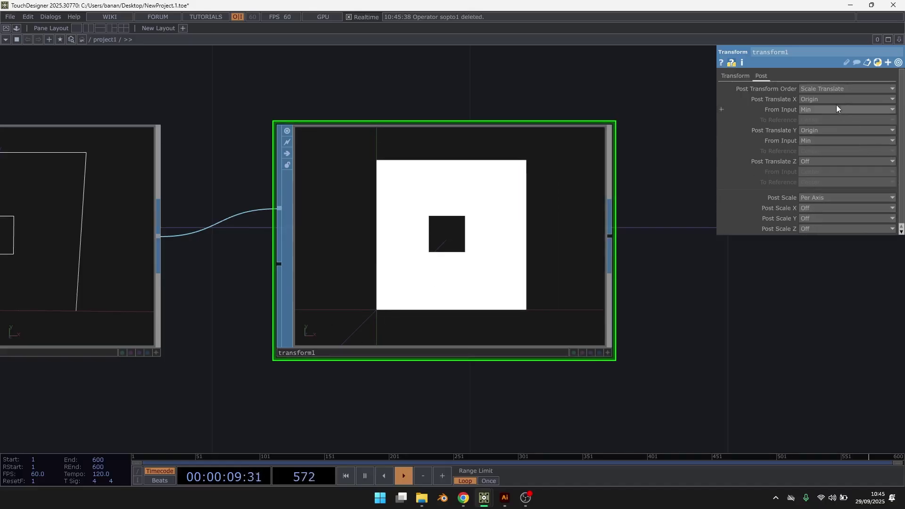
# - Set From Input to Center for both Post Translate X and Y, and orbit the Transform SOP's viewer to check it
pyautogui.click(824, 107)
pyautogui.click(817, 129)
pyautogui.click(814, 140)
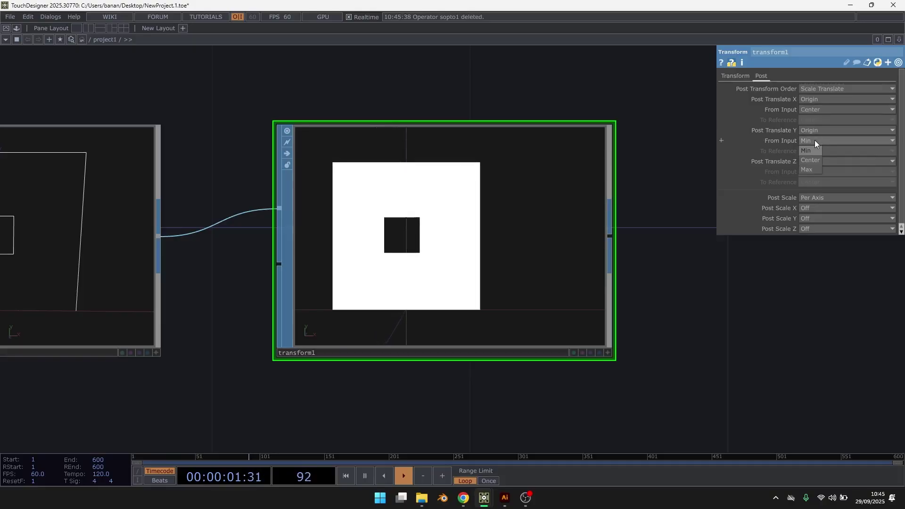
pyautogui.click(812, 162)
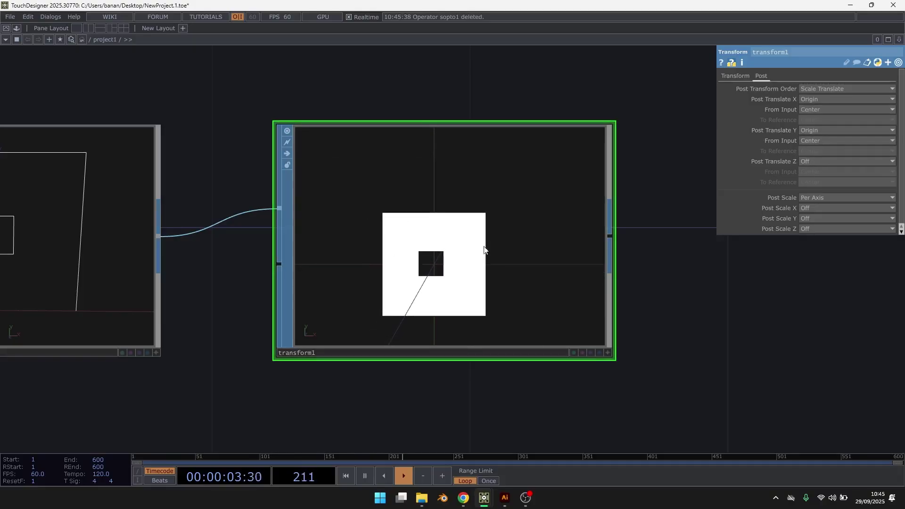
pyautogui.press('a')
pyautogui.moveTo(410, 247); pyautogui.dragTo(447, 262)
pyautogui.press('a')
# - Delete the imported SVG0 SOP with its tables, together with the Primitive, Hole and Transform SOPs
pyautogui.scroll(-7, 557, 232)
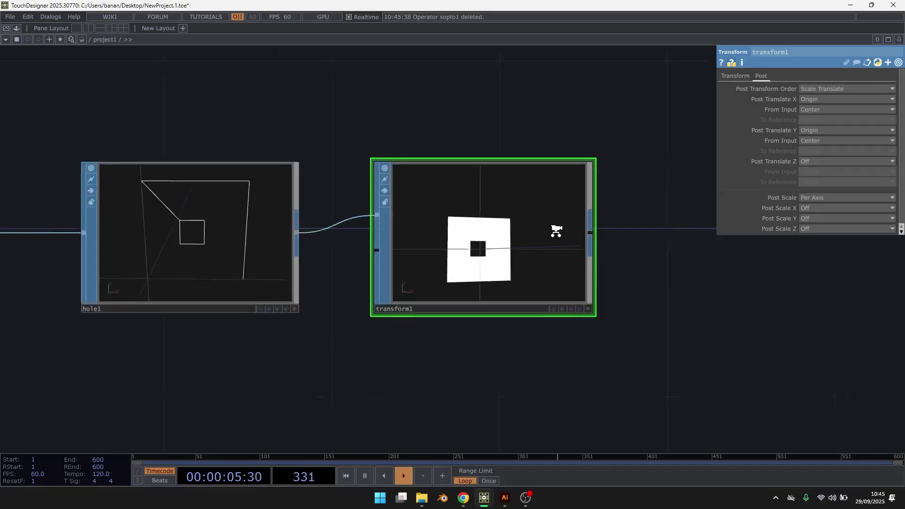
pyautogui.moveTo(767, 394); pyautogui.dragTo(323, 194)
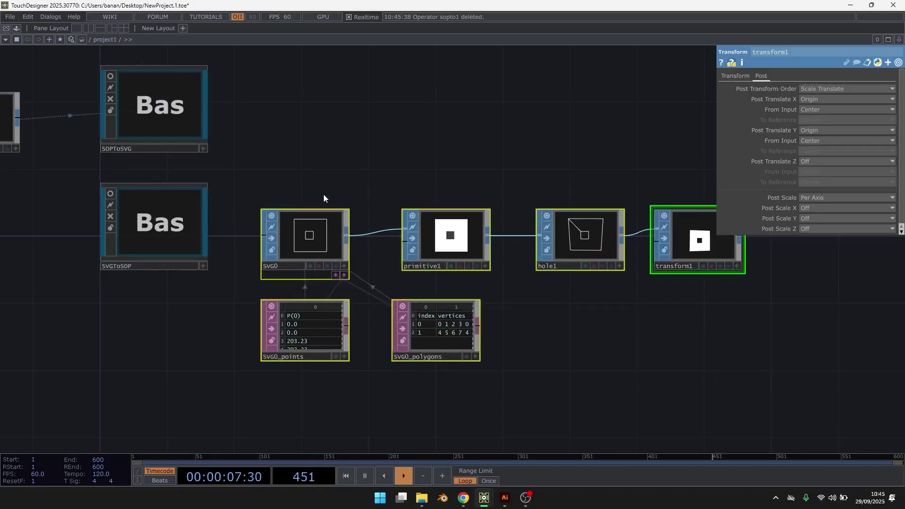
pyautogui.press('Delete')
pyautogui.moveTo(353, 162); pyautogui.dragTo(576, 185, button='middle')
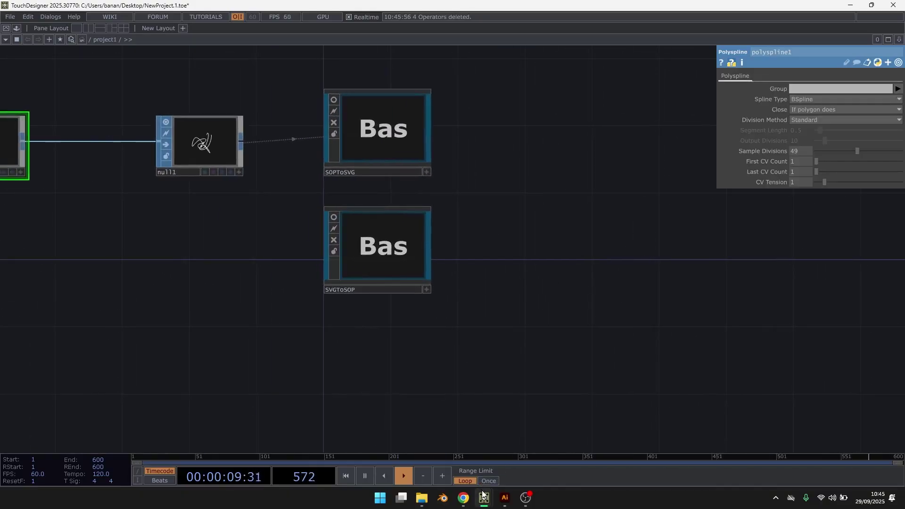
# - Switch to the blob tool TouchDesigner project, start its timeline and open the perform window
pyautogui.moveTo(484, 495)
pyautogui.click(495, 447)
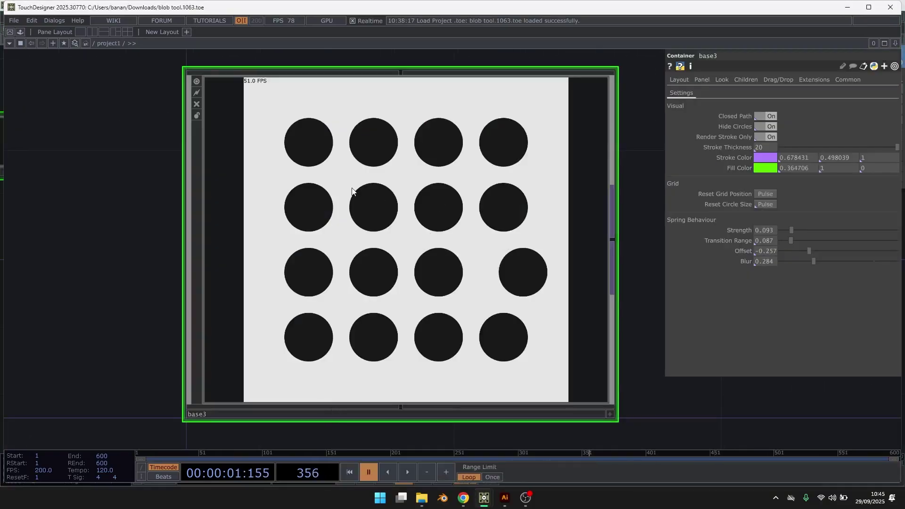
pyautogui.scroll(-2, 352, 190)
pyautogui.scroll(3, 399, 211)
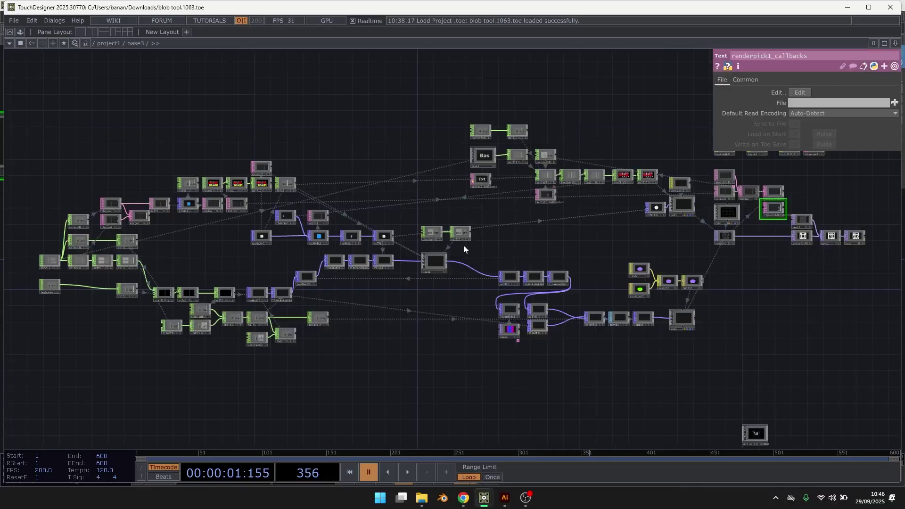
pyautogui.scroll(4, 463, 245)
pyautogui.press('space')
pyautogui.press('F1')
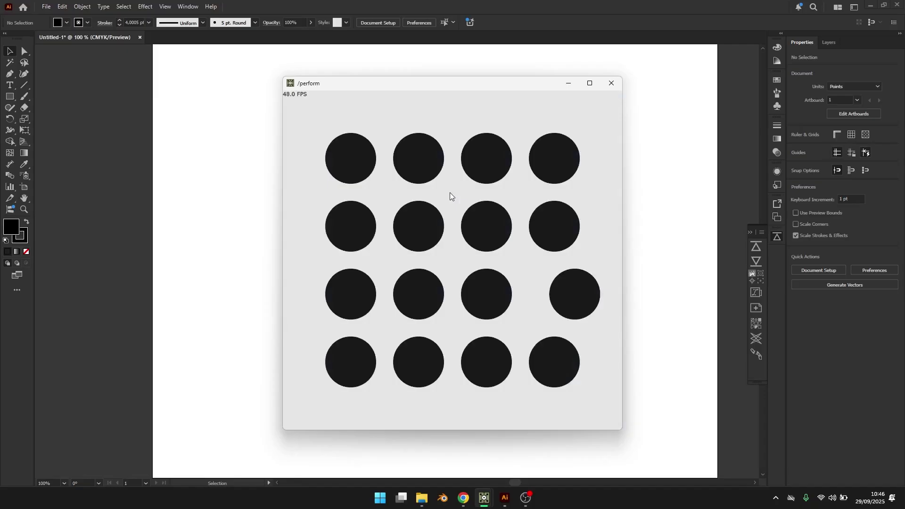
# - Draw a closed loop weaving around the grid circles in the perform window, and close the window
pyautogui.moveTo(309, 190); pyautogui.dragTo(343, 395)
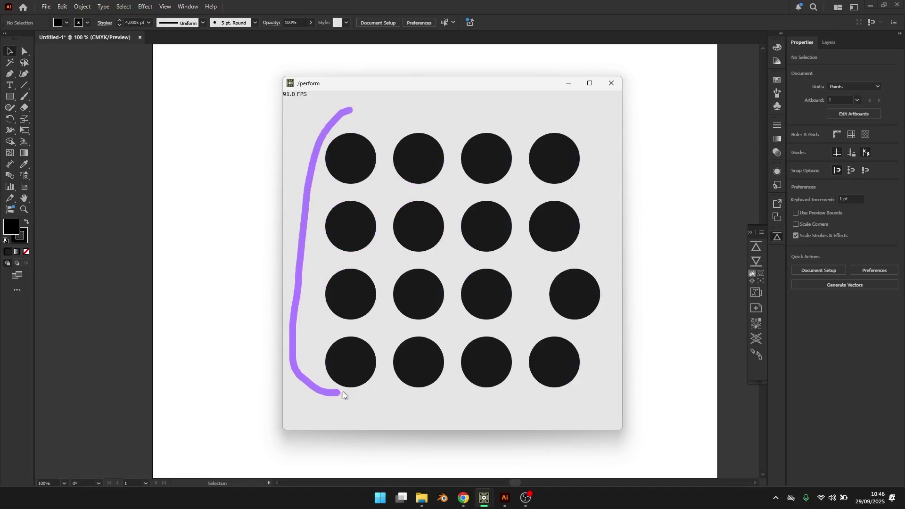
pyautogui.moveTo(389, 254); pyautogui.dragTo(463, 231)
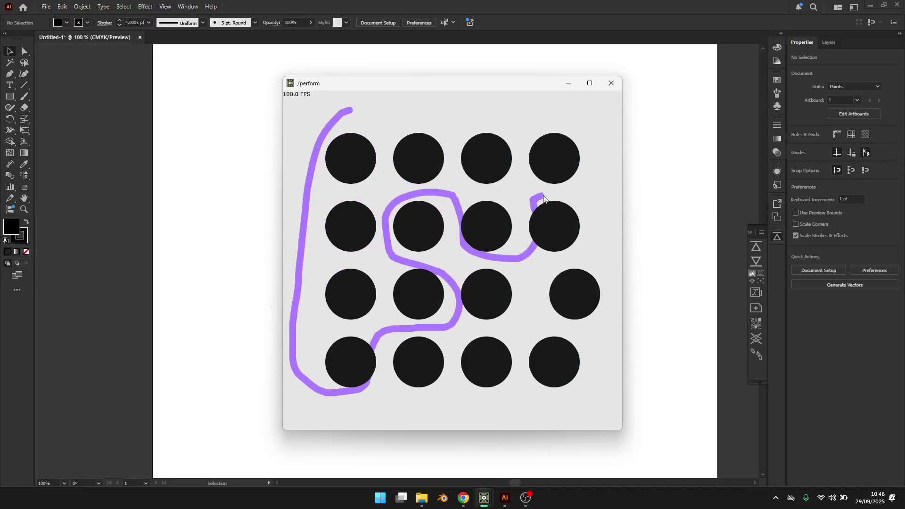
pyautogui.moveTo(543, 198); pyautogui.dragTo(522, 117)
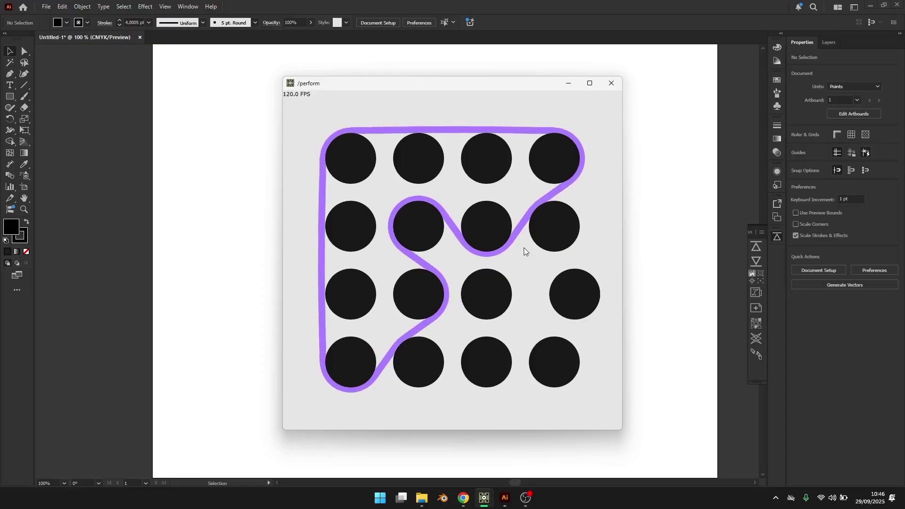
pyautogui.press('Escape')
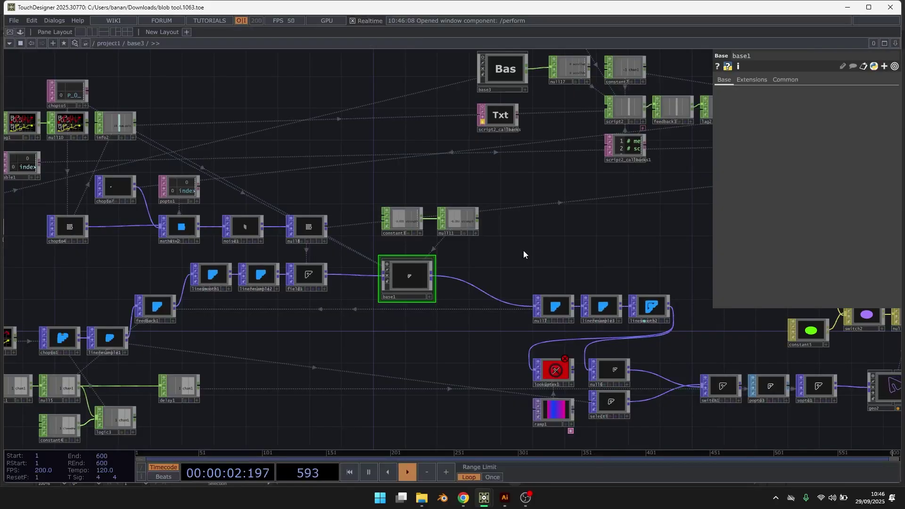
# - Add a POP to SOP that reads the linesmooth2 POP, and place it above that operator
pyautogui.moveTo(523, 250); pyautogui.dragTo(305, 147)
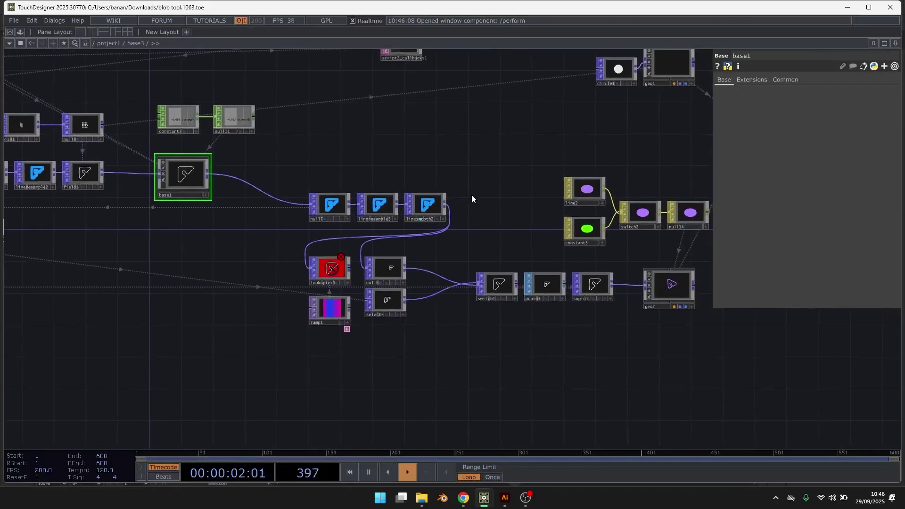
pyautogui.scroll(4, 471, 196)
pyautogui.doubleClick(394, 206)
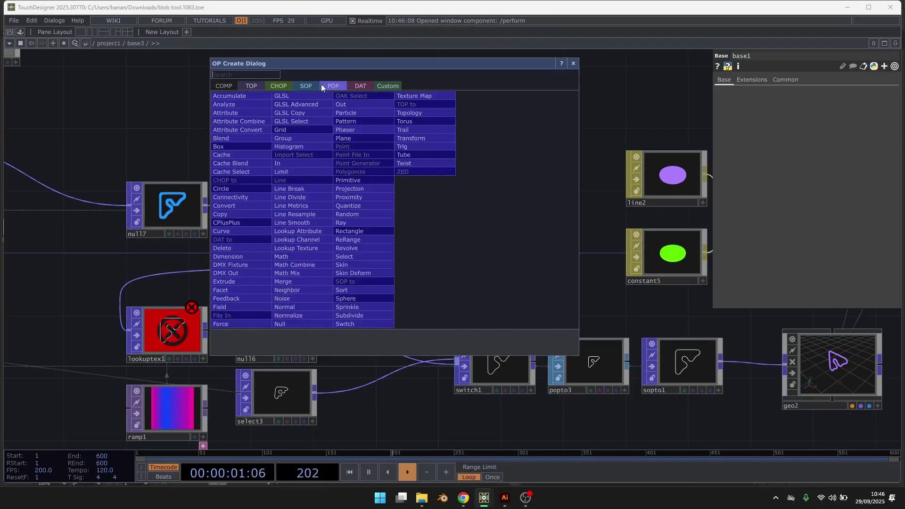
pyautogui.click(309, 83)
pyautogui.click(237, 97)
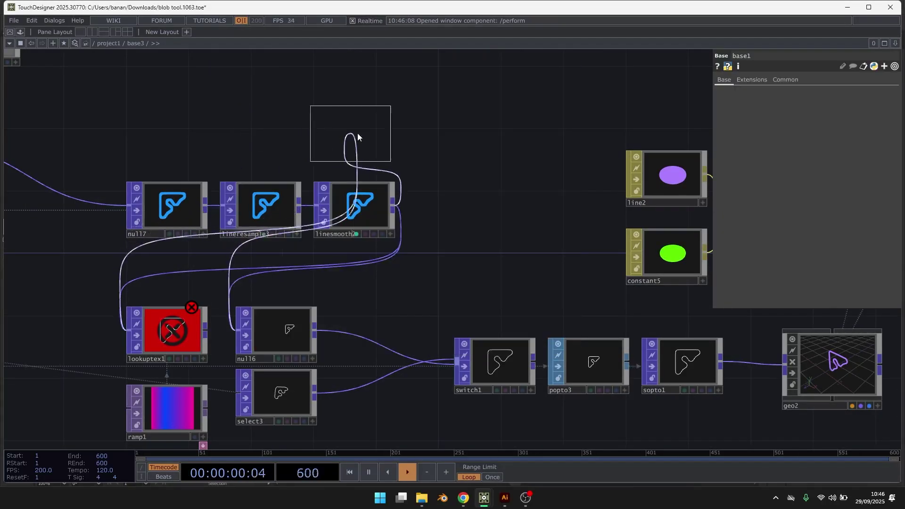
pyautogui.click(357, 133)
pyautogui.scroll(2, 330, 104)
pyautogui.moveTo(528, 170); pyautogui.dragTo(540, 207)
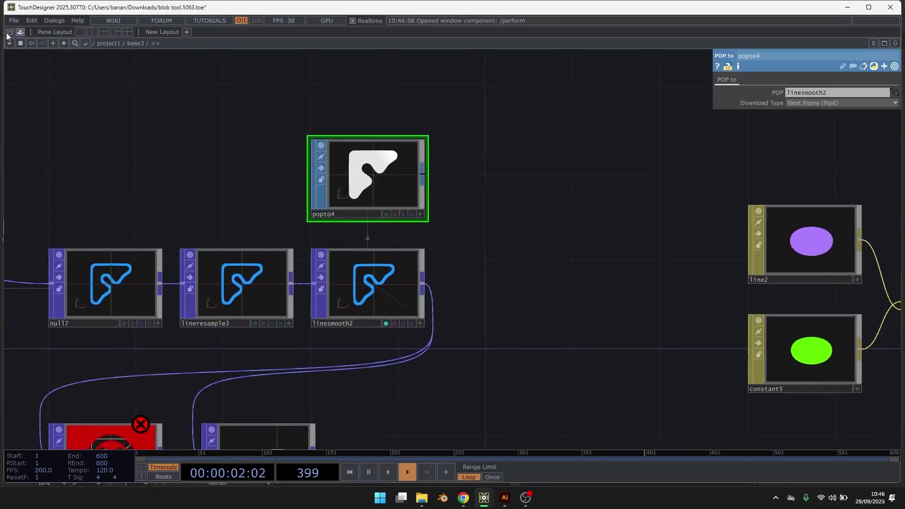
# - Add a SOPToSVG component from the refreshed My Components palette folder beside popto4 and use it to copy popto4 as SVG
pyautogui.click(18, 33)
pyautogui.click(20, 213)
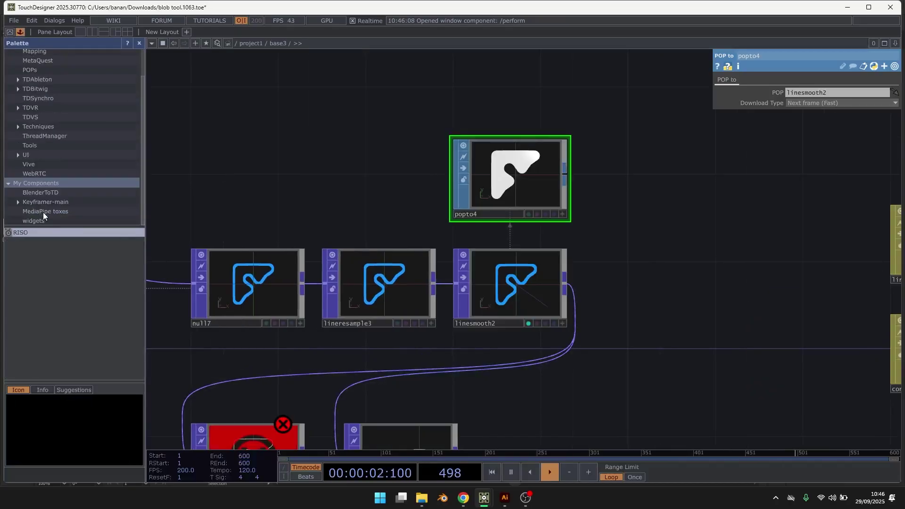
pyautogui.rightClick(64, 186)
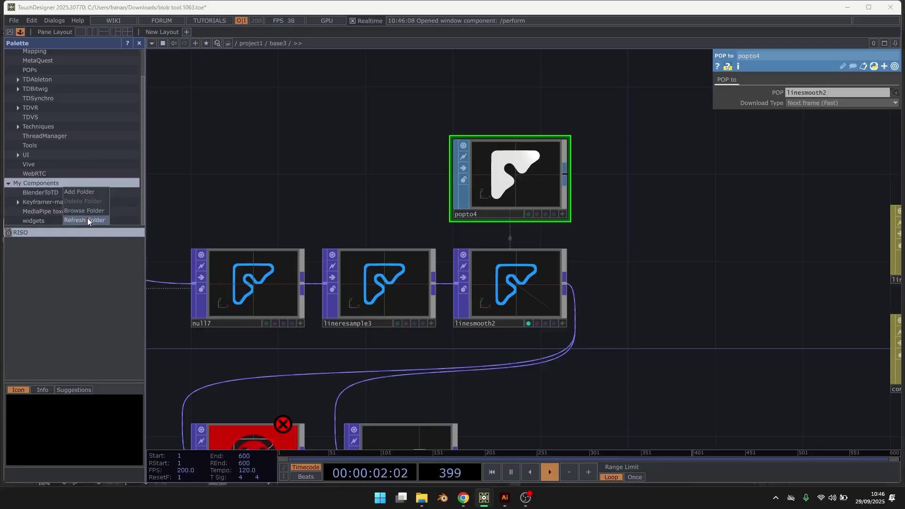
pyautogui.click(85, 220)
pyautogui.moveTo(61, 245); pyautogui.dragTo(626, 181)
pyautogui.moveTo(563, 155); pyautogui.dragTo(568, 180)
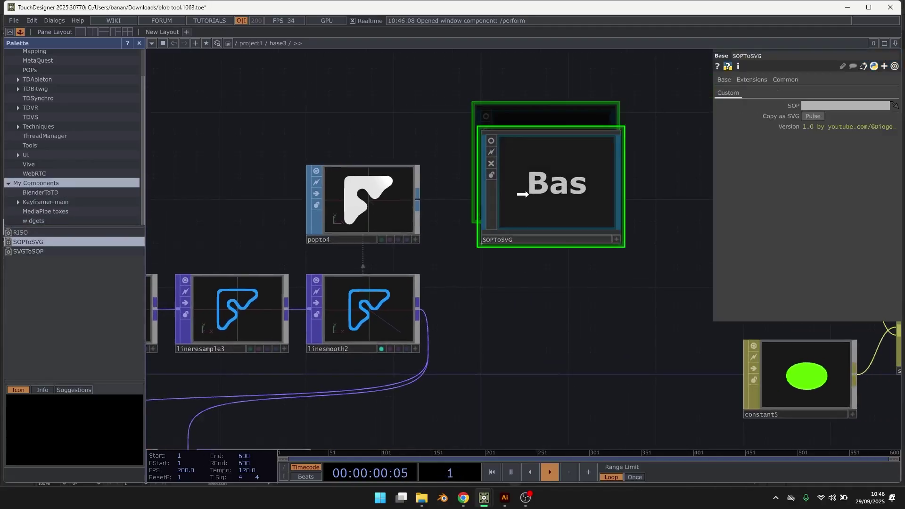
pyautogui.moveTo(397, 202); pyautogui.dragTo(824, 106)
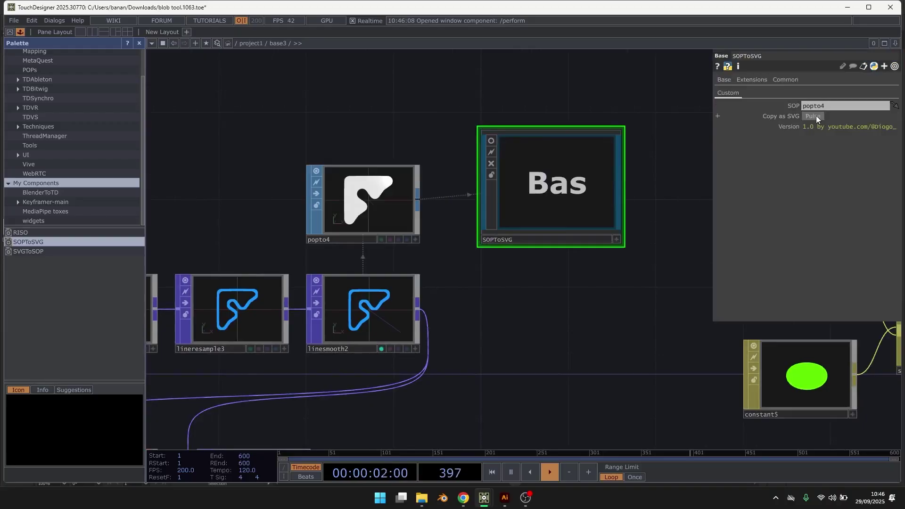
# - Switch to Illustrator, paste the copied loop outline and move it into the empty area beside the artboard
pyautogui.click(504, 498)
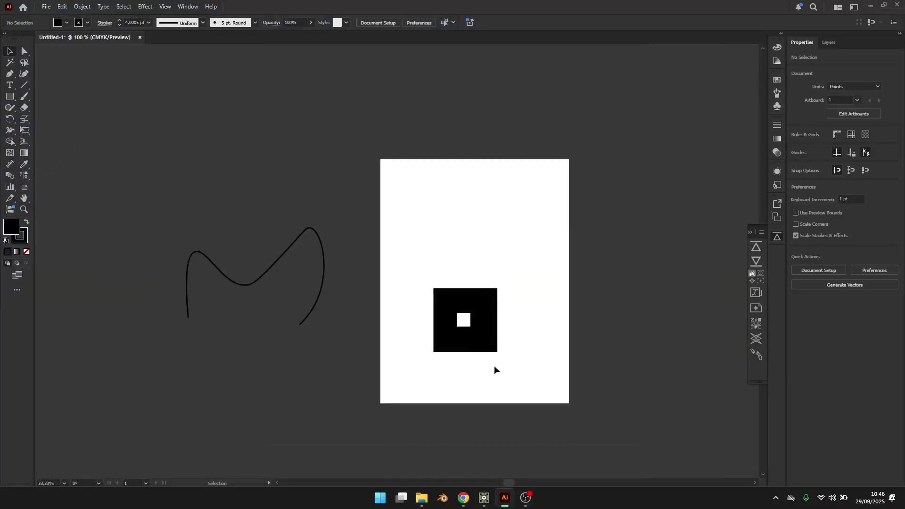
pyautogui.hotkey('ctrl', 'v')
pyautogui.moveTo(451, 252); pyautogui.dragTo(612, 245)
pyautogui.moveTo(589, 244); pyautogui.dragTo(438, 245)
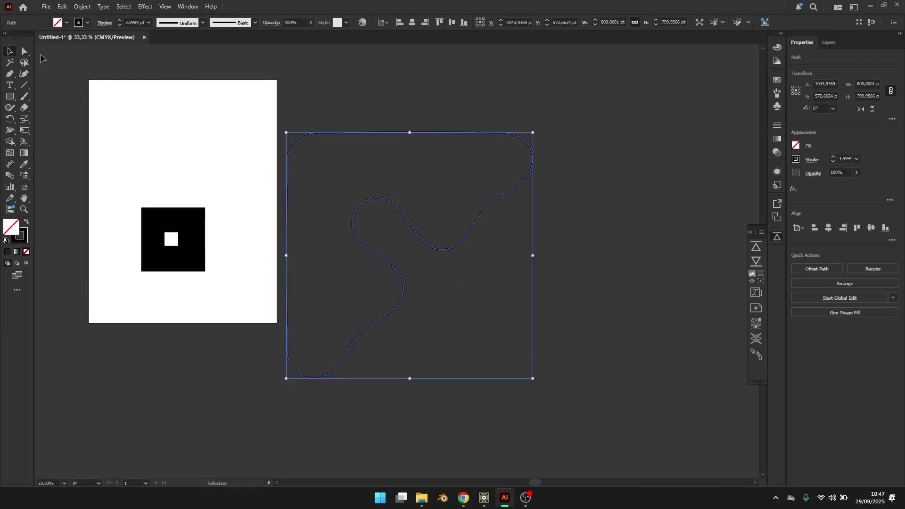
# - Simplify the pasted loop path to 37 points
pyautogui.click(24, 51)
pyautogui.keyDown('alt'); pyautogui.scroll(1, 420, 292); pyautogui.keyUp('alt')
pyautogui.keyDown('alt'); pyautogui.scroll(3, 420, 294); pyautogui.keyUp('alt')
pyautogui.keyDown('alt'); pyautogui.scroll(-3, 418, 270); pyautogui.keyUp('alt')
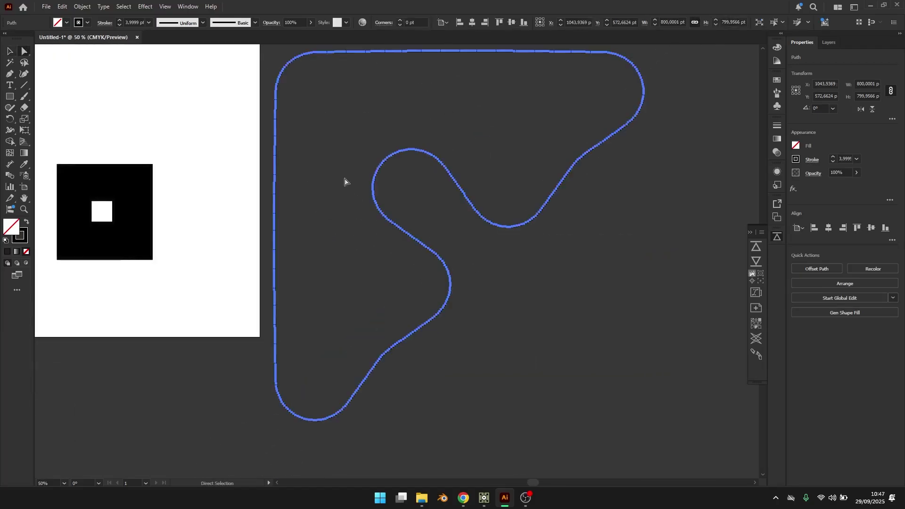
pyautogui.click(82, 7)
pyautogui.moveTo(199, 267)
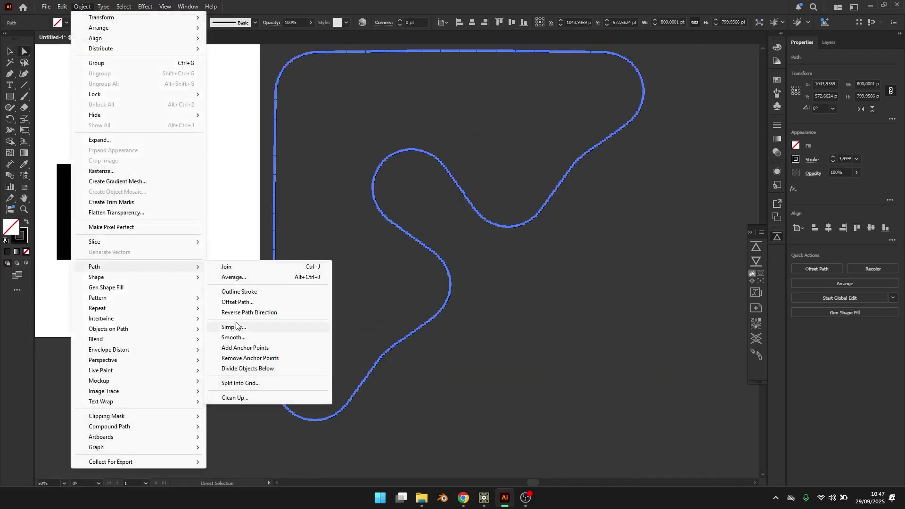
pyautogui.click(283, 327)
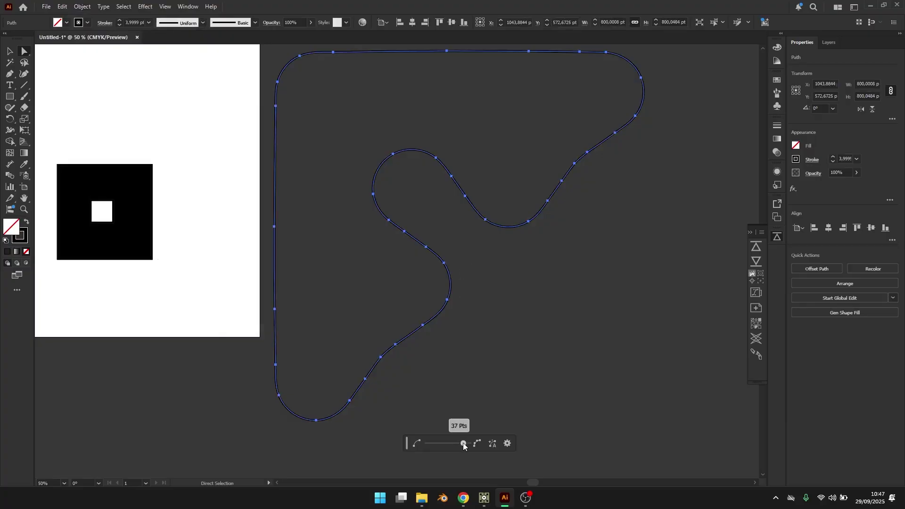
pyautogui.moveTo(463, 444); pyautogui.dragTo(463, 443)
# - Switch to the blob tool TouchDesigner project and close it
pyautogui.moveTo(484, 498)
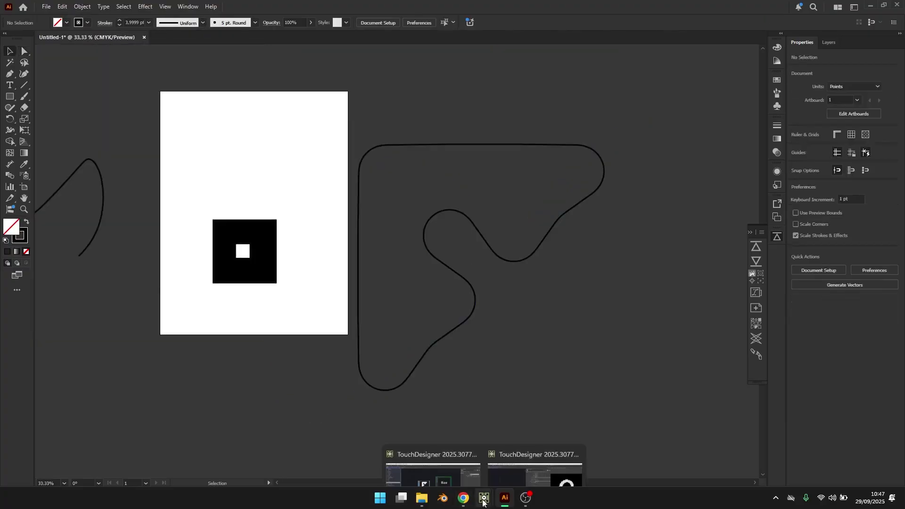
pyautogui.click(446, 437)
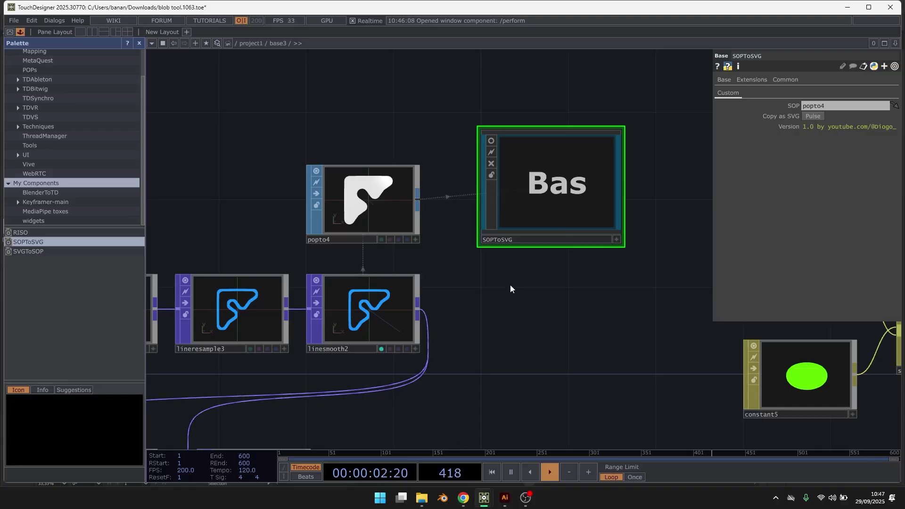
pyautogui.click(890, 7)
pyautogui.click(273, 149)
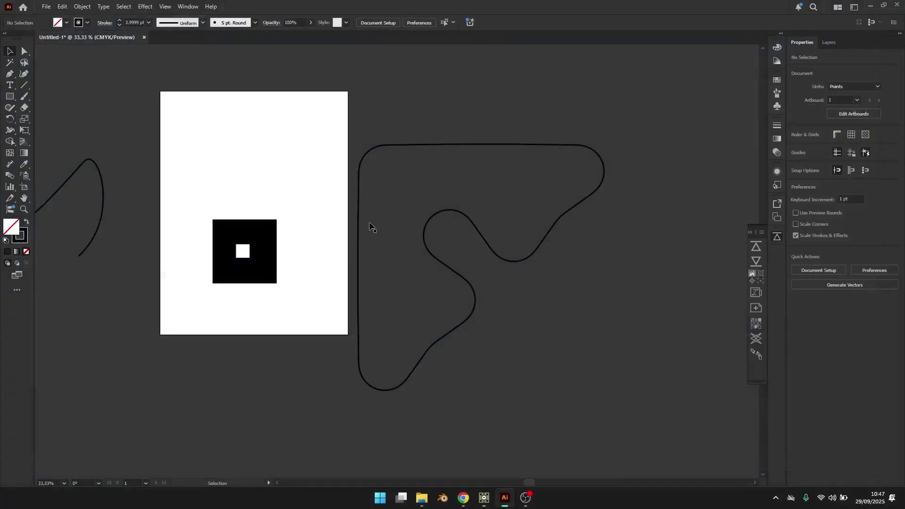
# - Switch to the arrow setas TouchDesigner project, enter project1 and delete the SOPToSVG component attached to select4
pyautogui.click(484, 497)
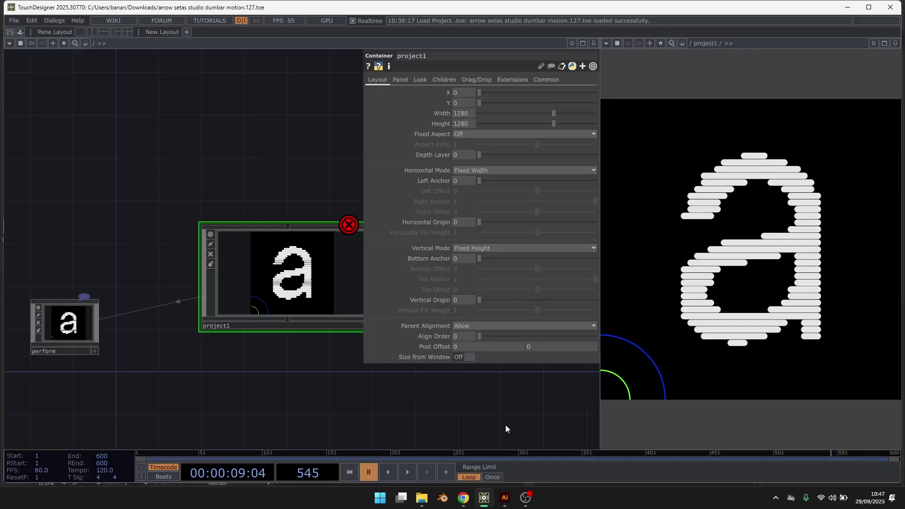
pyautogui.doubleClick(261, 278)
pyautogui.scroll(-3, 337, 254)
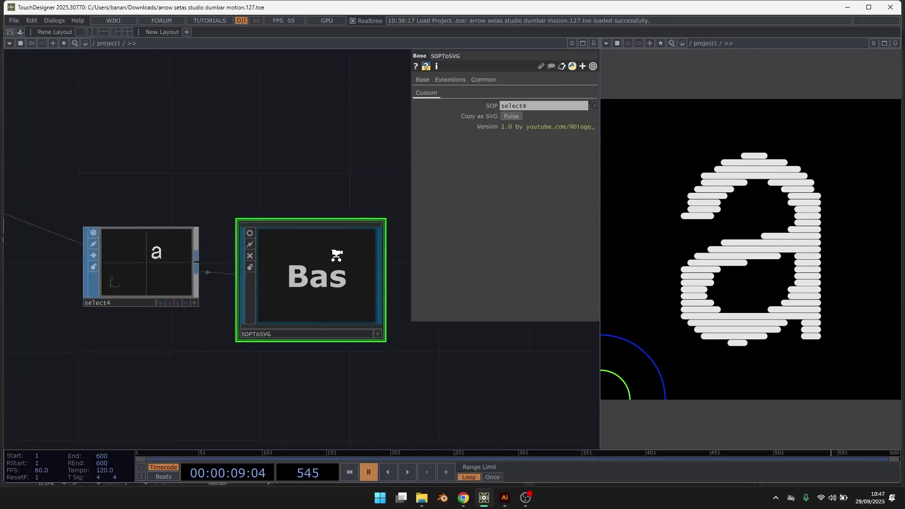
pyautogui.moveTo(217, 176); pyautogui.dragTo(332, 189)
pyautogui.press('Delete')
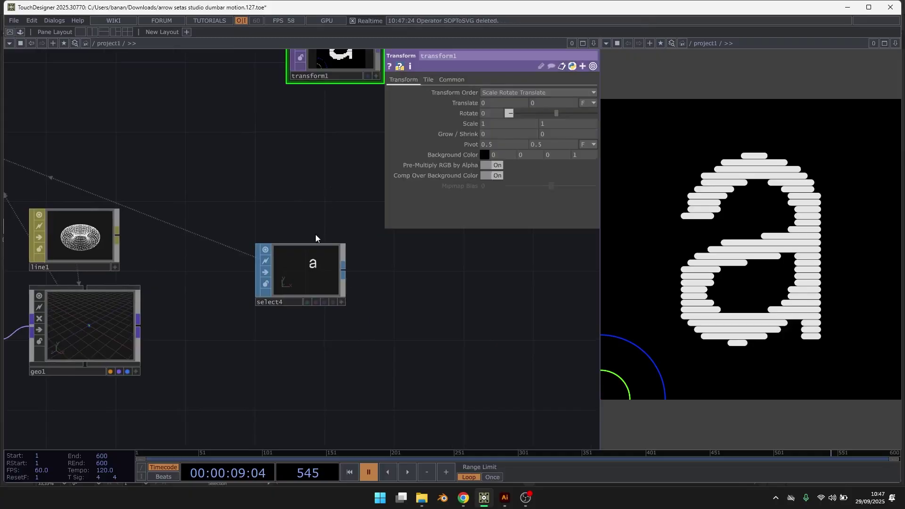
# - Add a fresh SOPToSVG component from the refreshed My Components folder beside select4 and use it to copy select4 as SVG
pyautogui.scroll(5, 282, 269)
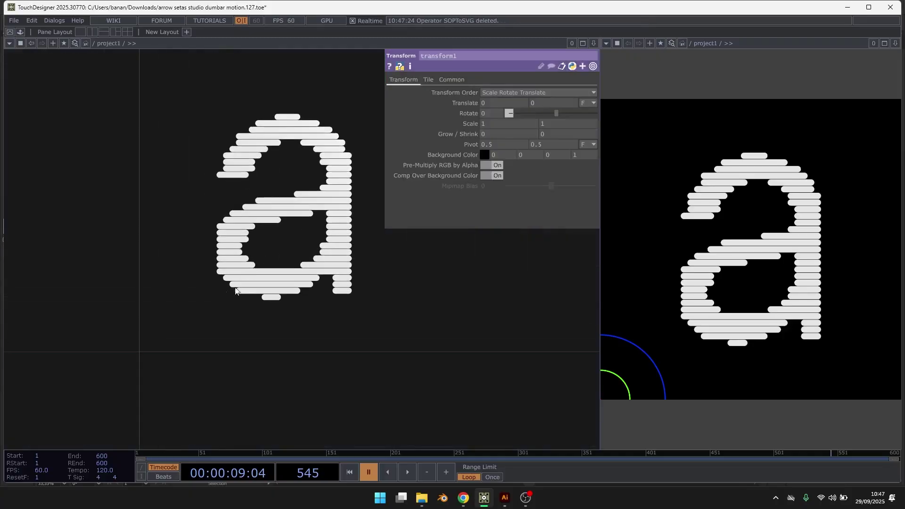
pyautogui.scroll(-5, 337, 220)
pyautogui.scroll(-5, 322, 219)
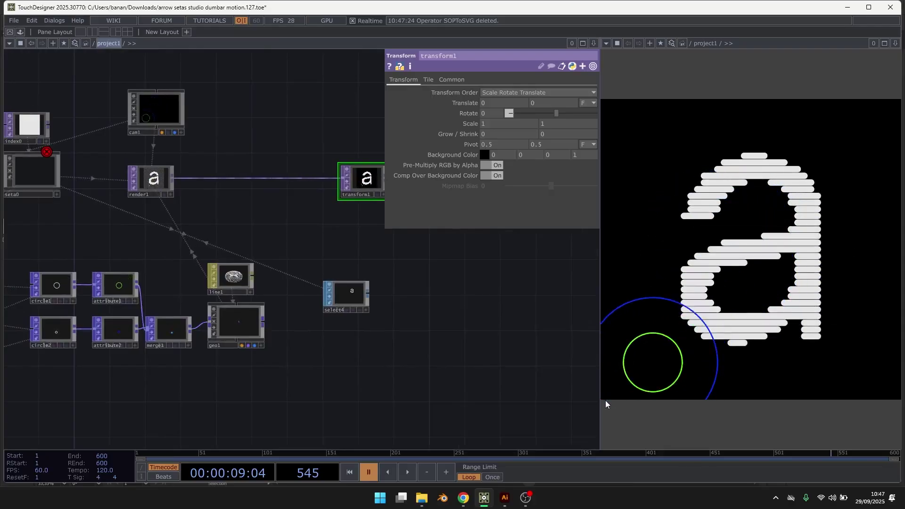
pyautogui.scroll(3, 438, 345)
pyautogui.scroll(2, 438, 345)
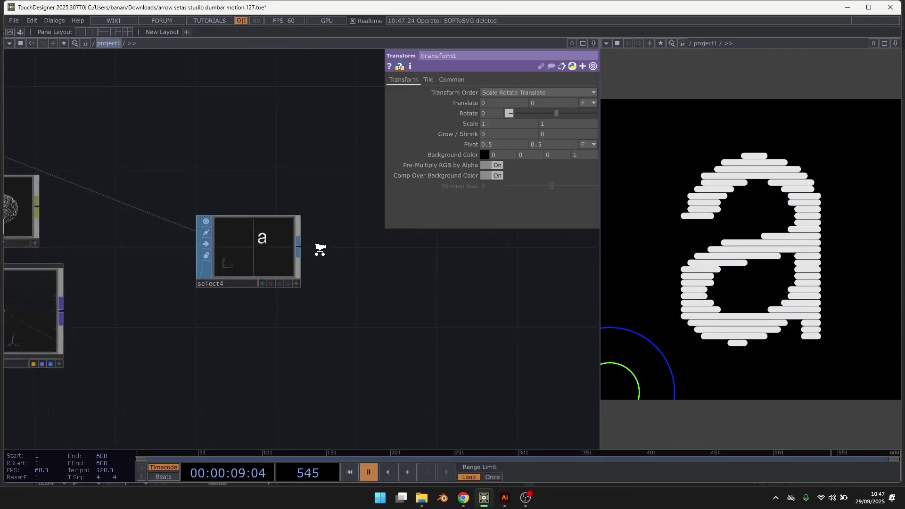
pyautogui.scroll(2, 296, 249)
pyautogui.click(20, 31)
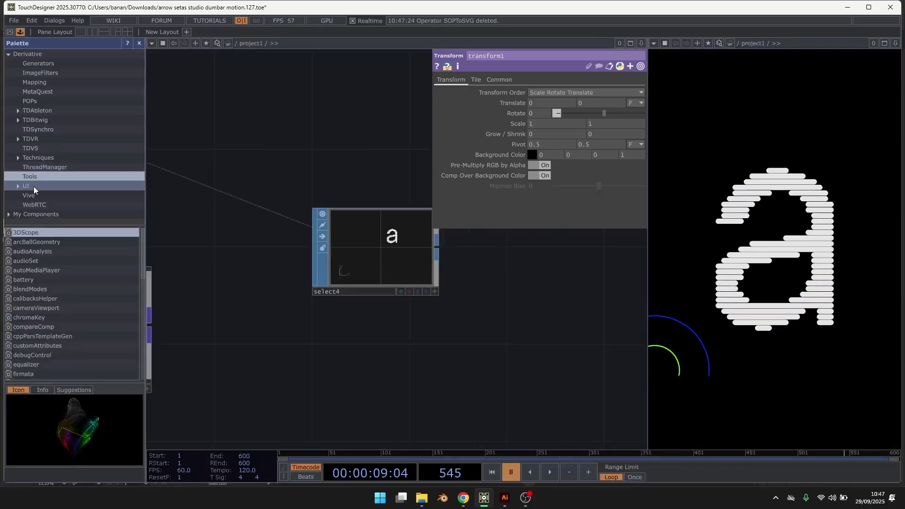
pyautogui.click(47, 214)
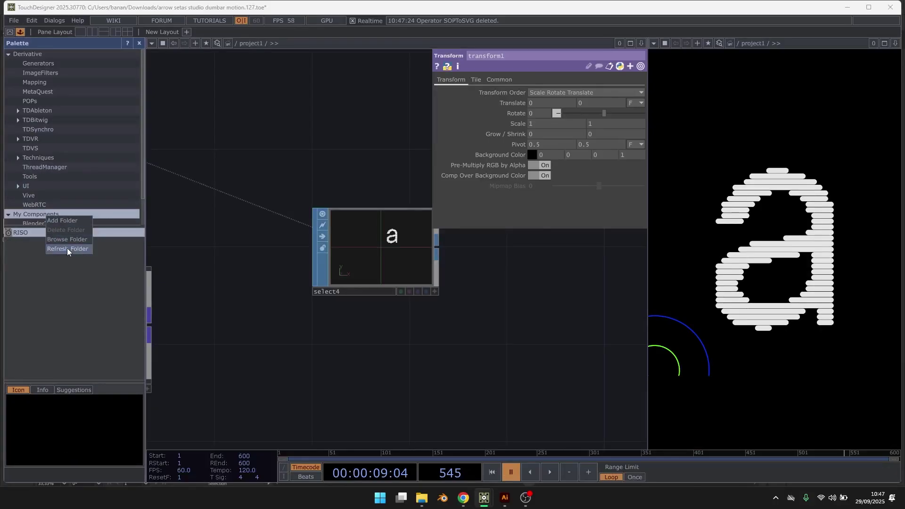
pyautogui.moveTo(51, 244); pyautogui.dragTo(492, 329)
pyautogui.moveTo(343, 160); pyautogui.dragTo(209, 150)
pyautogui.moveTo(283, 218); pyautogui.dragTo(562, 105)
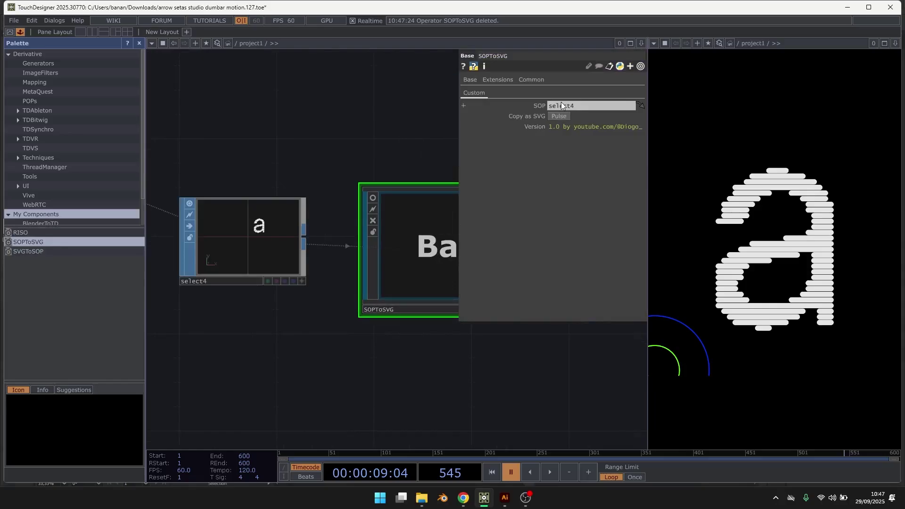
# - Switch to Illustrator, paste the striped letter "a" across the artboard's lower edge and delete the stray zero-size path
pyautogui.click(513, 497)
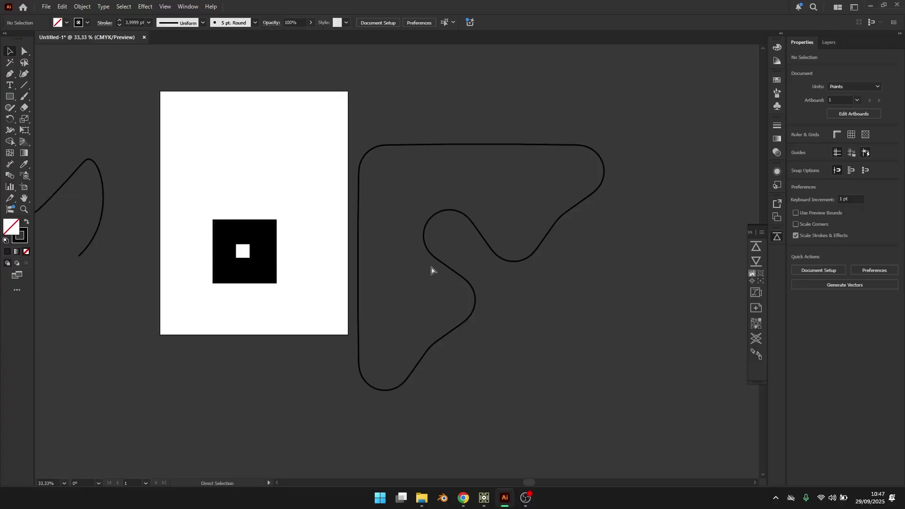
pyautogui.hotkey('ctrl', 'v')
pyautogui.moveTo(445, 286); pyautogui.dragTo(593, 197)
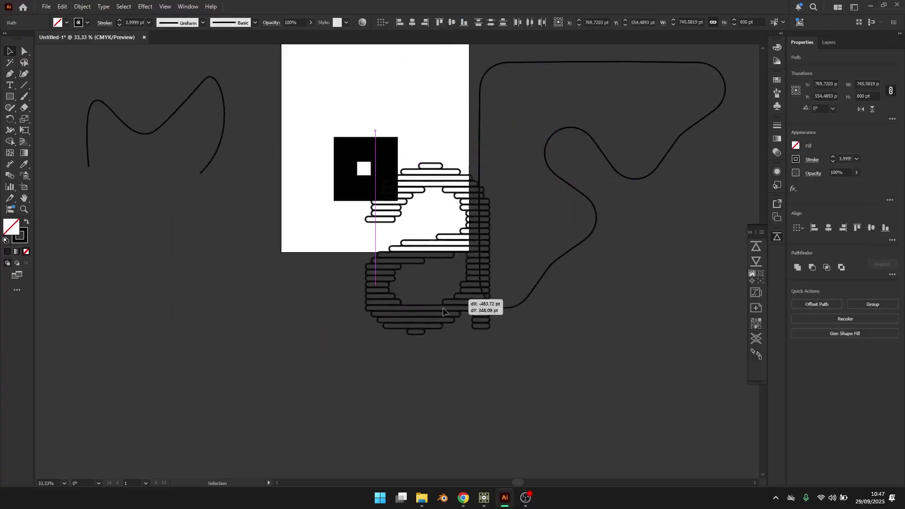
pyautogui.moveTo(442, 308); pyautogui.dragTo(460, 294)
pyautogui.click(269, 402)
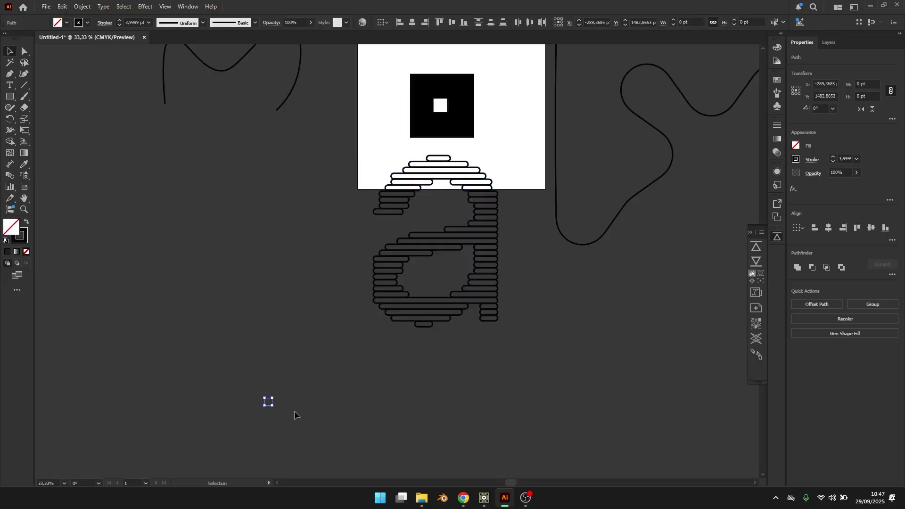
pyautogui.press('Delete')
# - Set the stroke of all the letter's bars to 0 and fill them with white
pyautogui.keyDown('alt'); pyautogui.scroll(1, 421, 293); pyautogui.keyUp('alt')
pyautogui.moveTo(329, 372); pyautogui.dragTo(564, 81)
pyautogui.moveTo(558, 90); pyautogui.dragTo(529, 99)
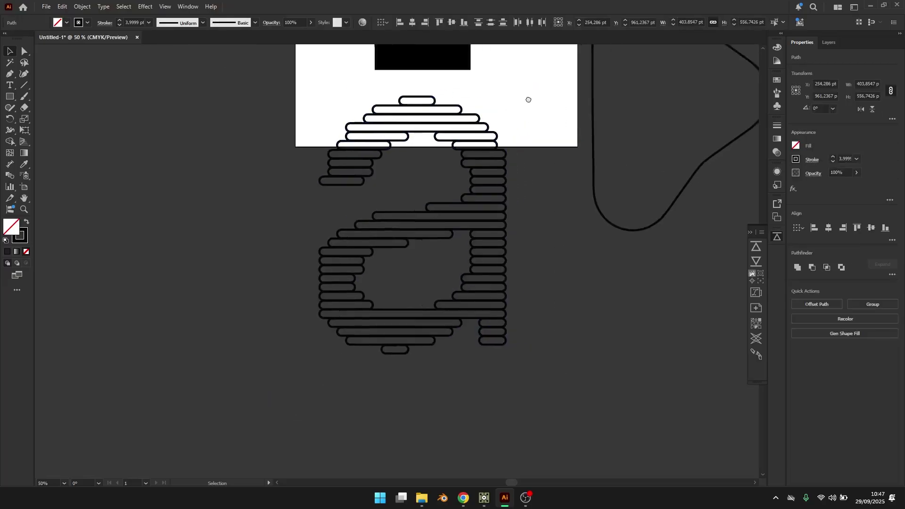
pyautogui.doubleClick(844, 159)
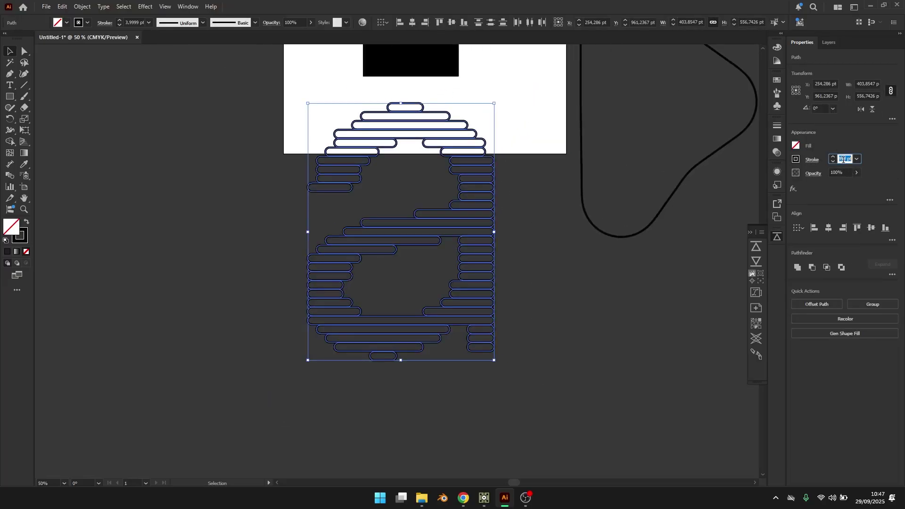
pyautogui.write('0')
pyautogui.press('Return')
pyautogui.click(795, 146)
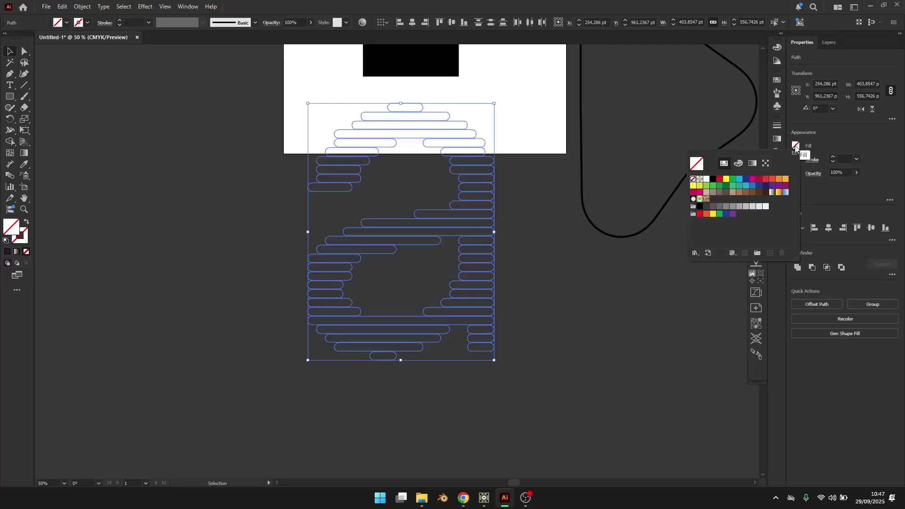
pyautogui.click(705, 179)
pyautogui.click(563, 256)
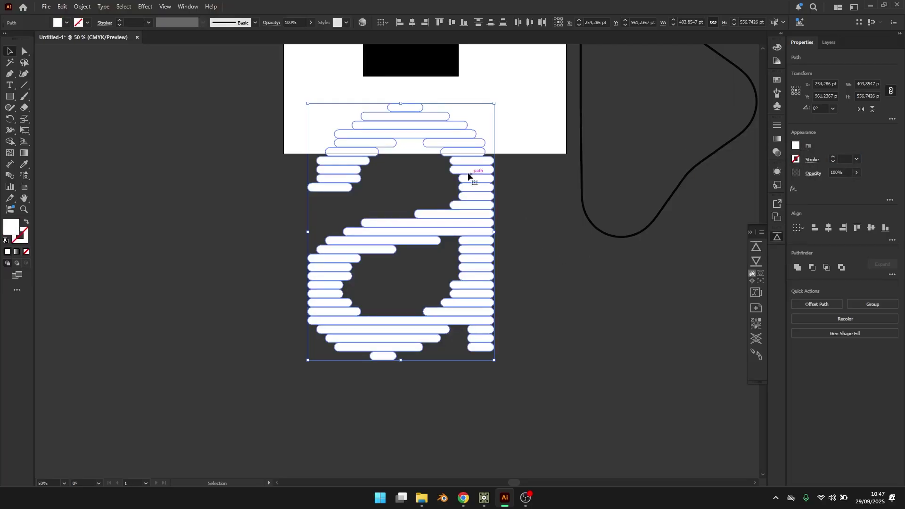
# - Move individual bars of the letter "a" down and sideways out of alignment, as separate shapes
pyautogui.keyDown('alt'); pyautogui.scroll(1, 470, 180); pyautogui.keyUp('alt')
pyautogui.click(412, 180)
pyautogui.keyDown('alt'); pyautogui.scroll(3, 504, 202); pyautogui.keyUp('alt')
pyautogui.moveTo(469, 200); pyautogui.dragTo(560, 250)
pyautogui.keyDown('alt'); pyautogui.scroll(-3, 509, 225); pyautogui.keyUp('alt')
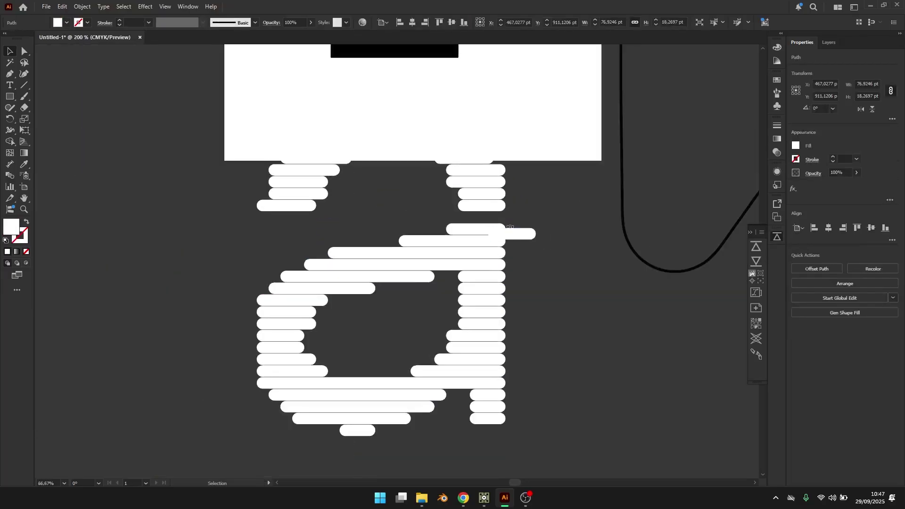
pyautogui.moveTo(488, 266); pyautogui.dragTo(498, 361)
pyautogui.click(576, 315)
pyautogui.keyDown('alt'); pyautogui.scroll(-3, 581, 317); pyautogui.keyUp('alt')
pyautogui.moveTo(589, 318); pyautogui.dragTo(515, 365)
pyautogui.keyDown('alt'); pyautogui.scroll(1, 484, 333); pyautogui.keyUp('alt')
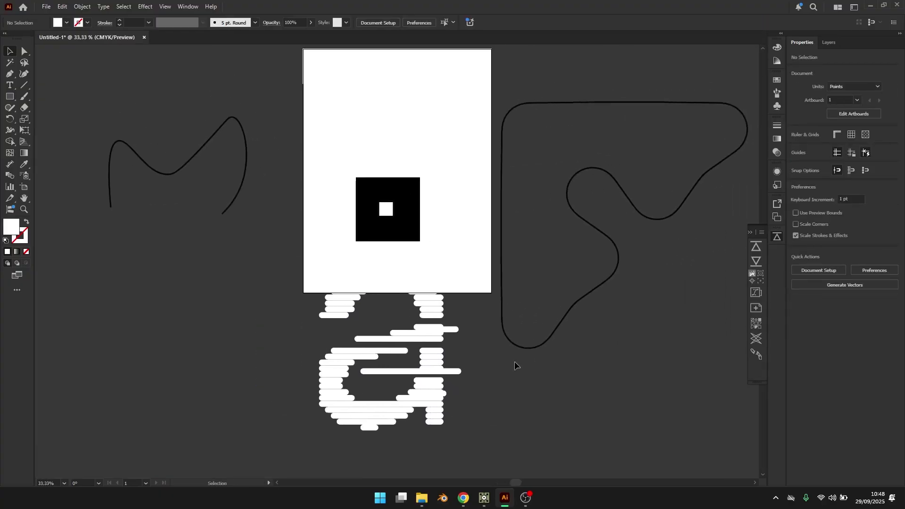